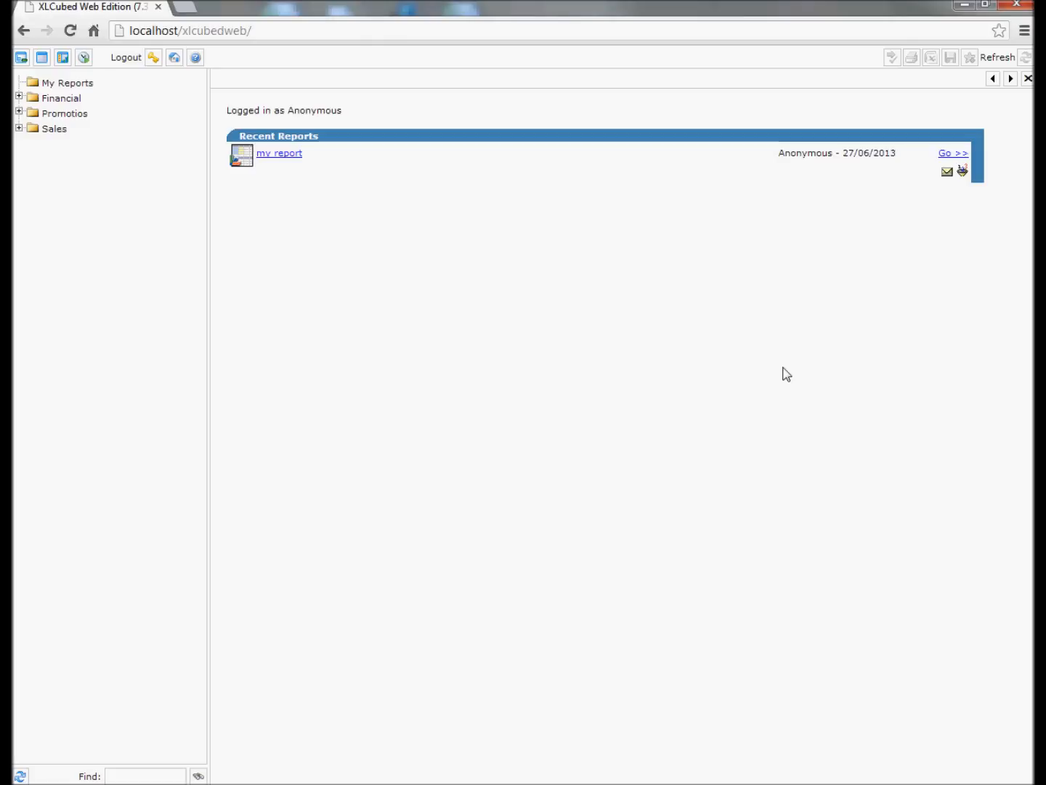
Open my report and add a Grid And Treemap sheet named tree with horizontal orientation.
click(279, 153)
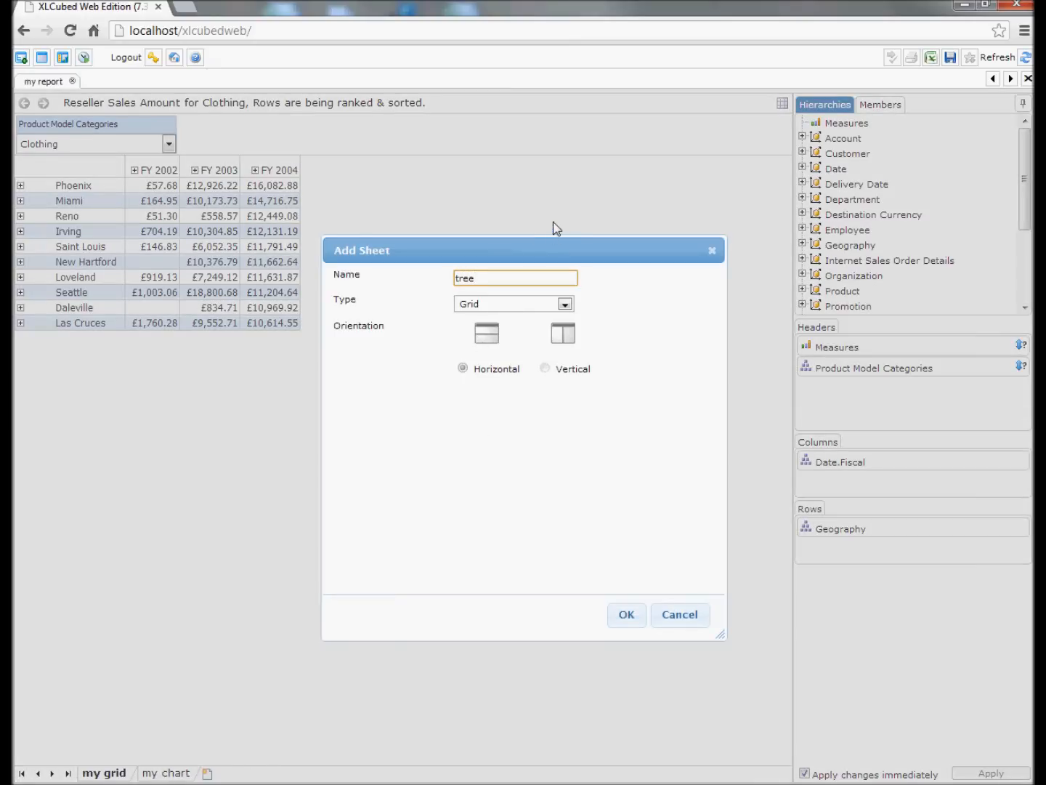
click(513, 304)
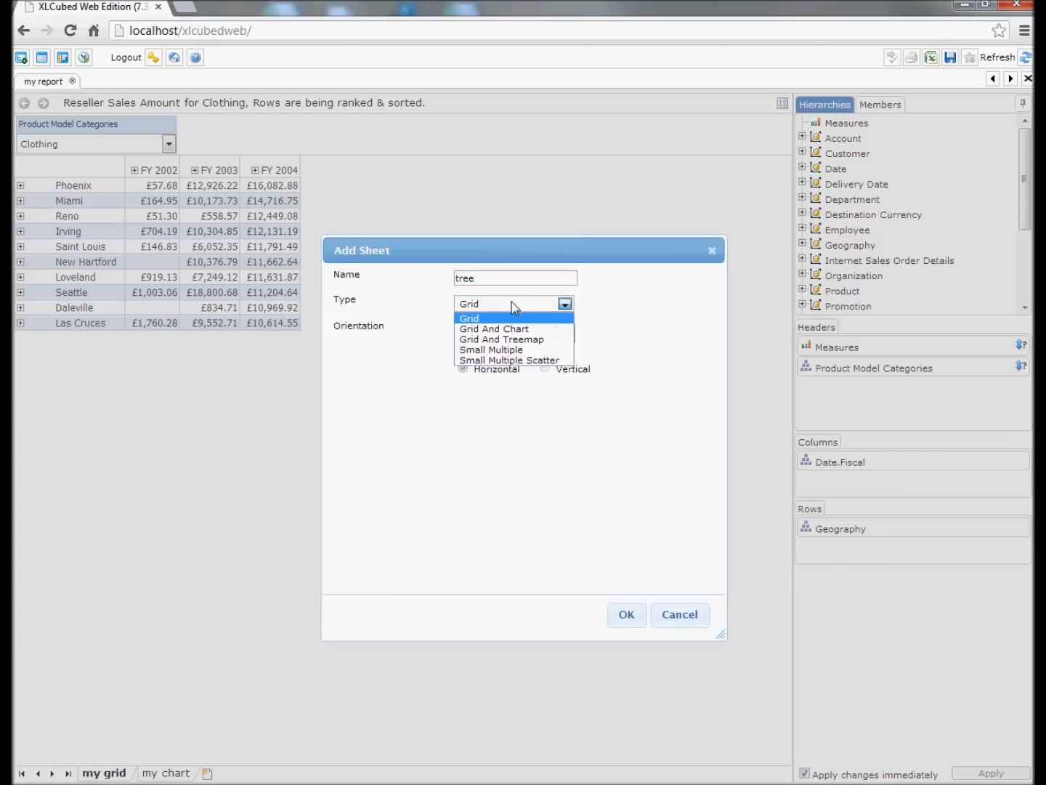
click(514, 340)
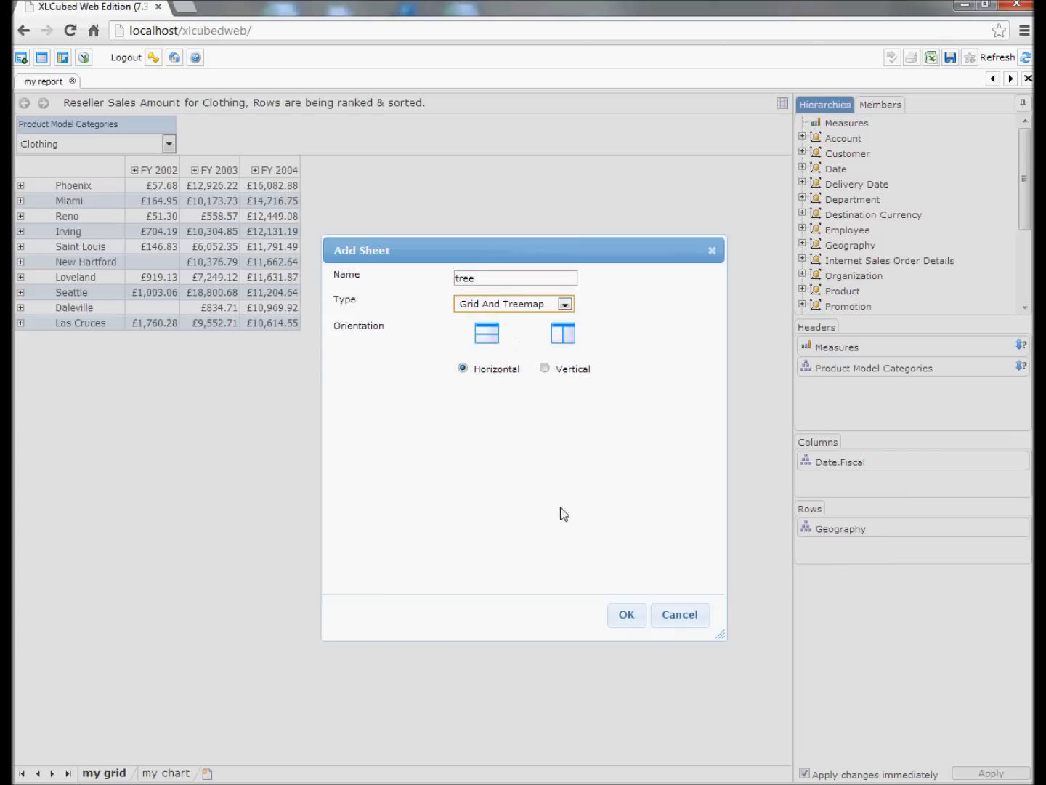
click(623, 612)
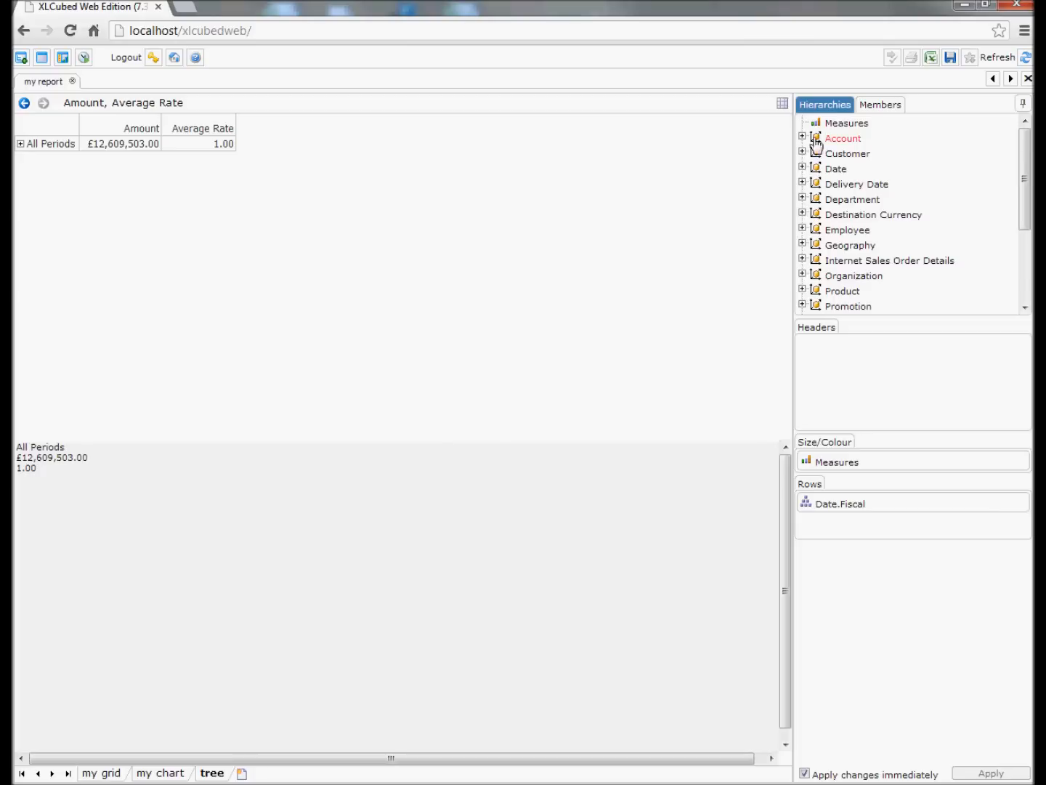
Set the treemap's size measure to Internet Sales Amount and its colour measure to Internet Gross Profit.
click(877, 463)
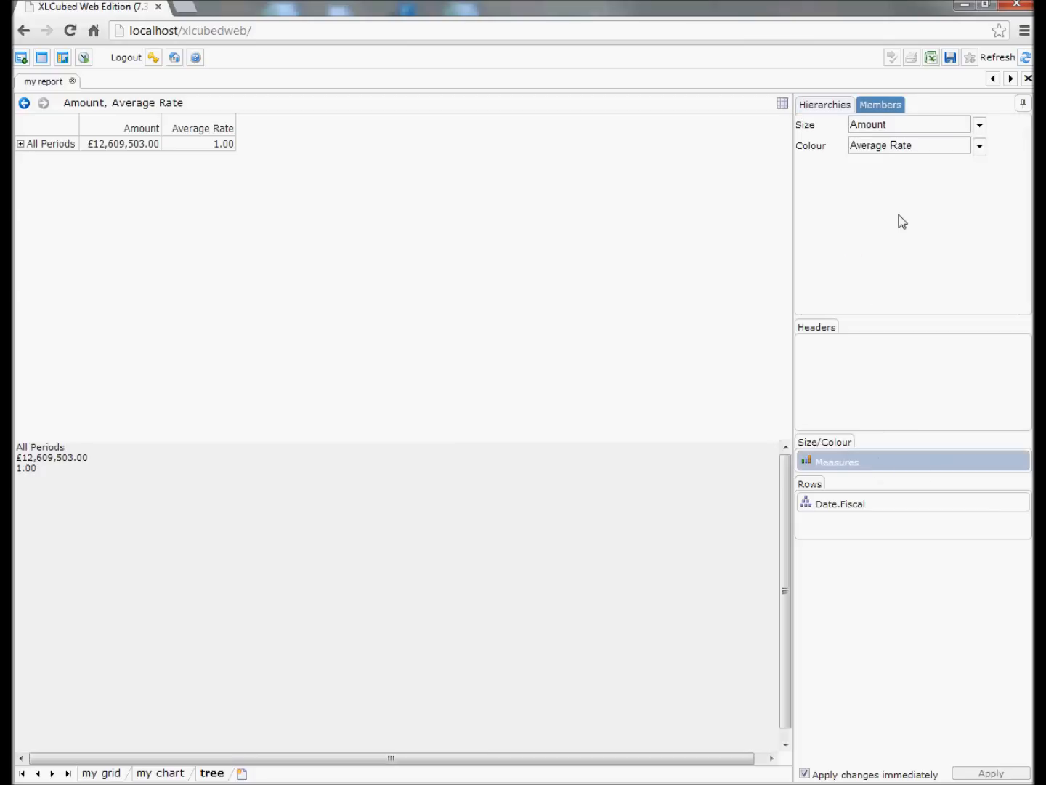
click(966, 142)
click(855, 143)
click(867, 159)
click(930, 178)
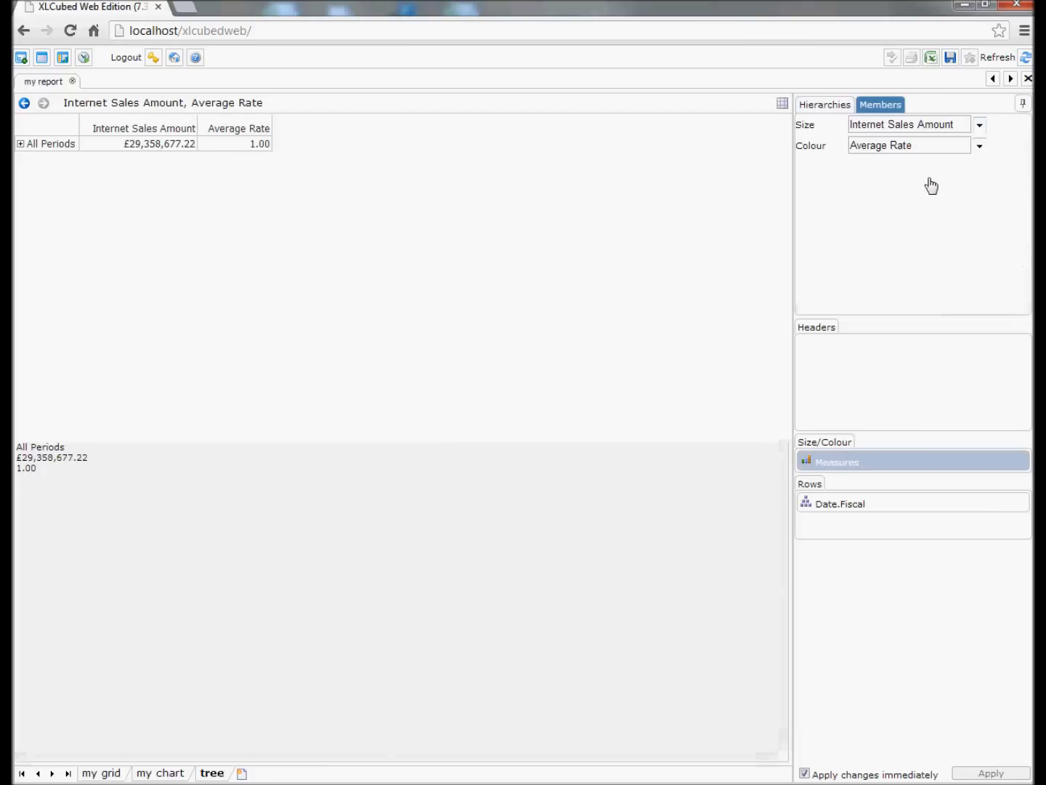
click(980, 148)
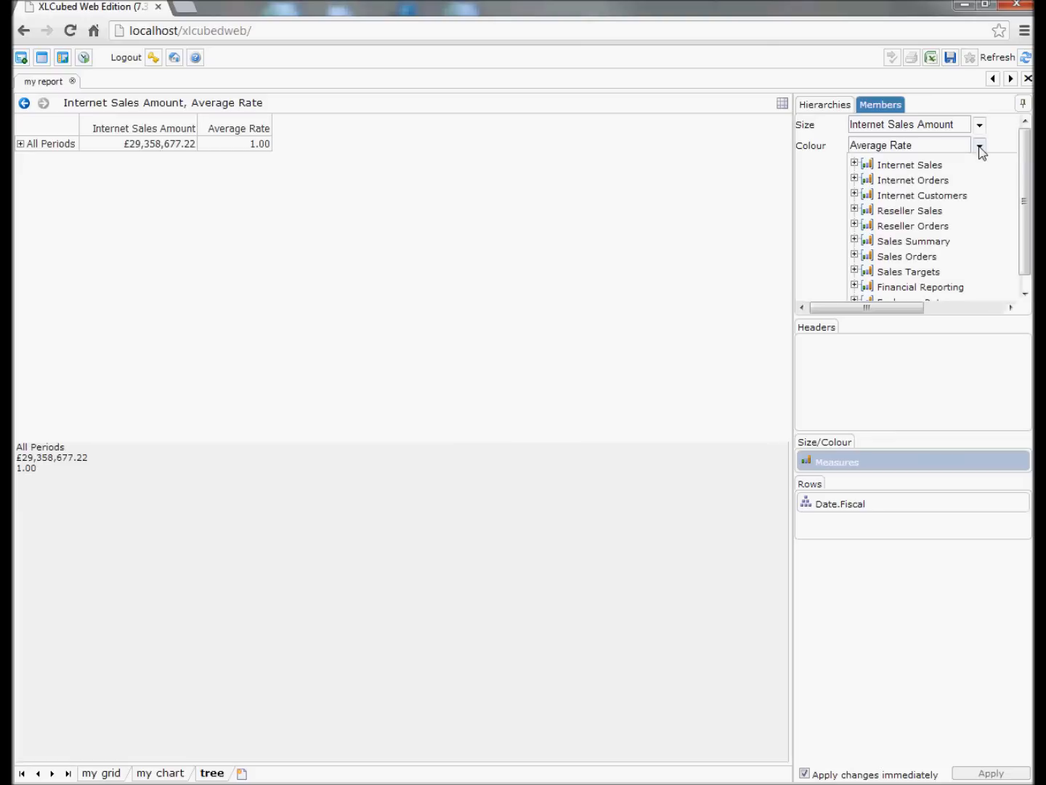
click(855, 164)
click(924, 213)
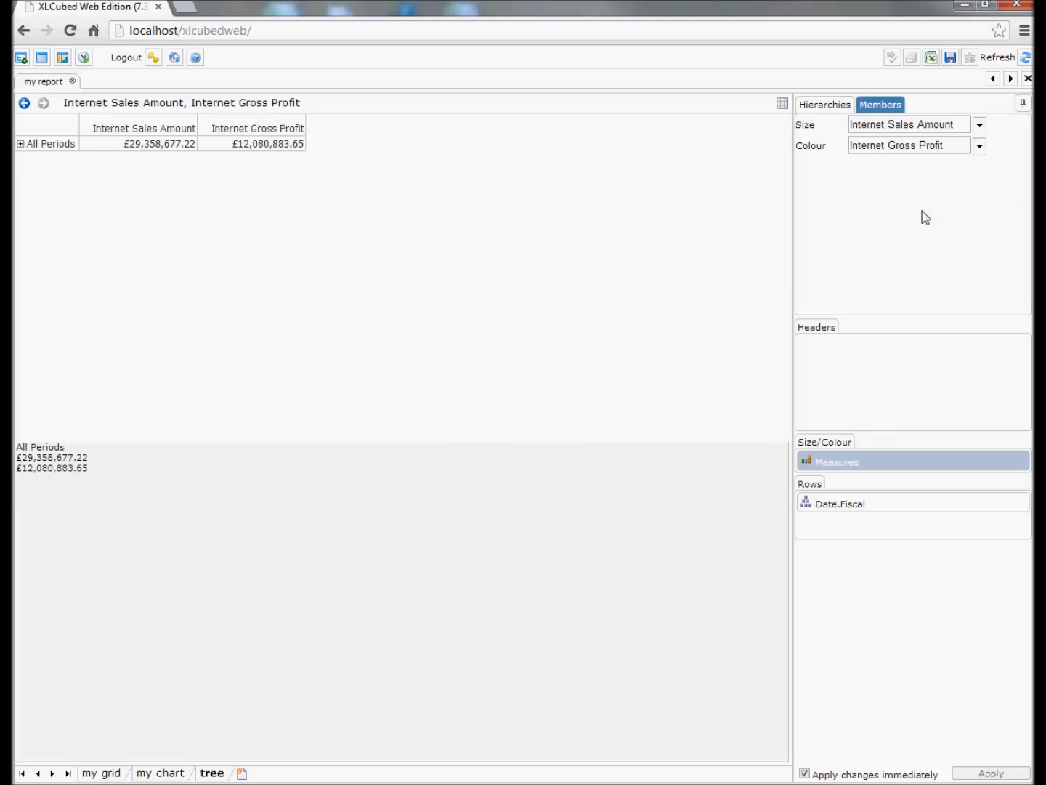
Set the Date.Fiscal rows to the Month descendants of FY 2003 and enlarge the treemap area.
click(887, 504)
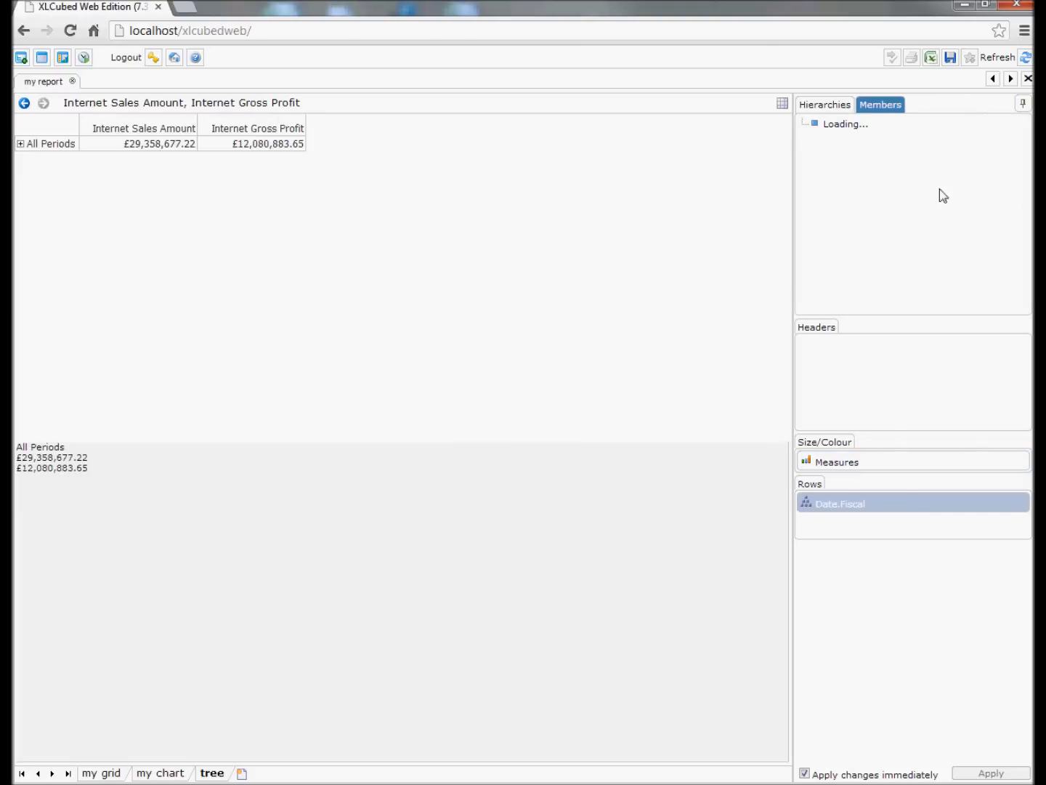
click(802, 124)
right_click(859, 162)
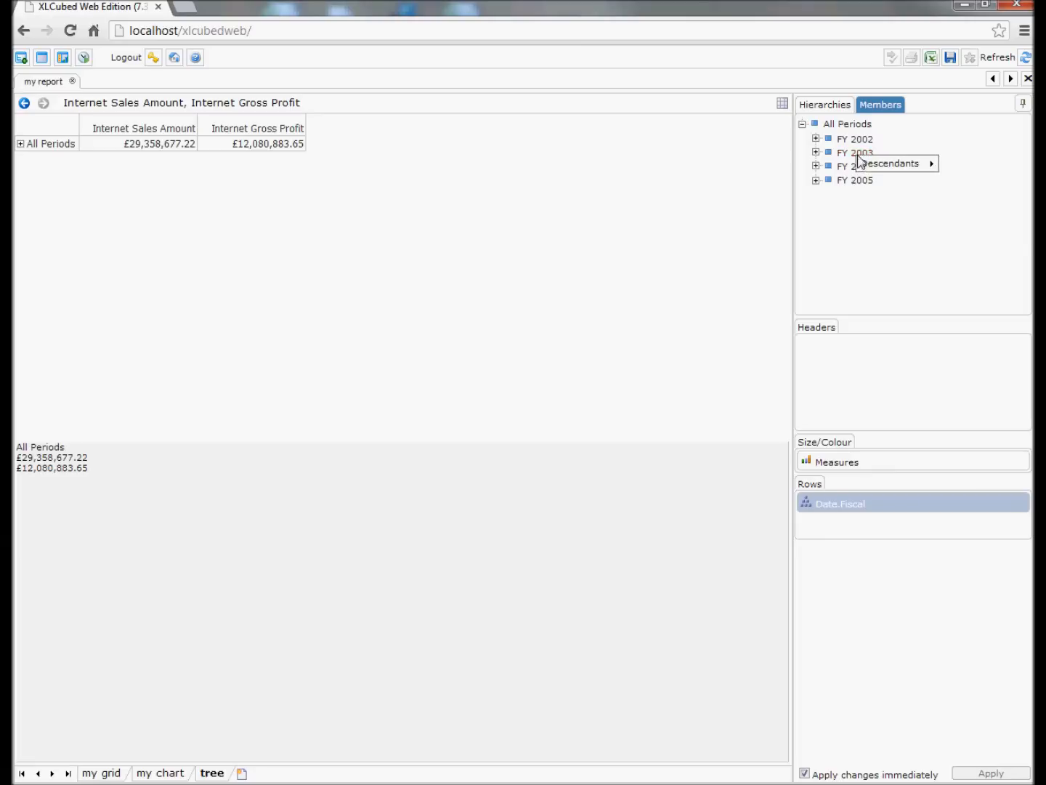
mouse_move(906, 165)
click(975, 223)
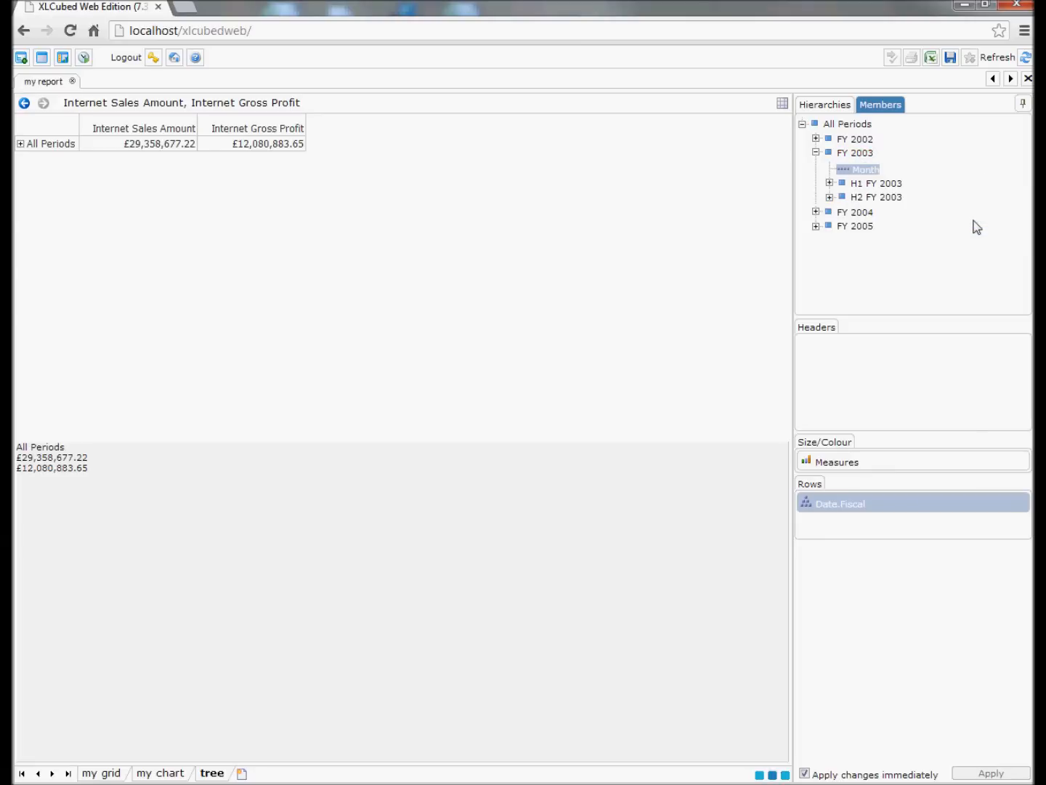
drag(665, 440, 661, 348)
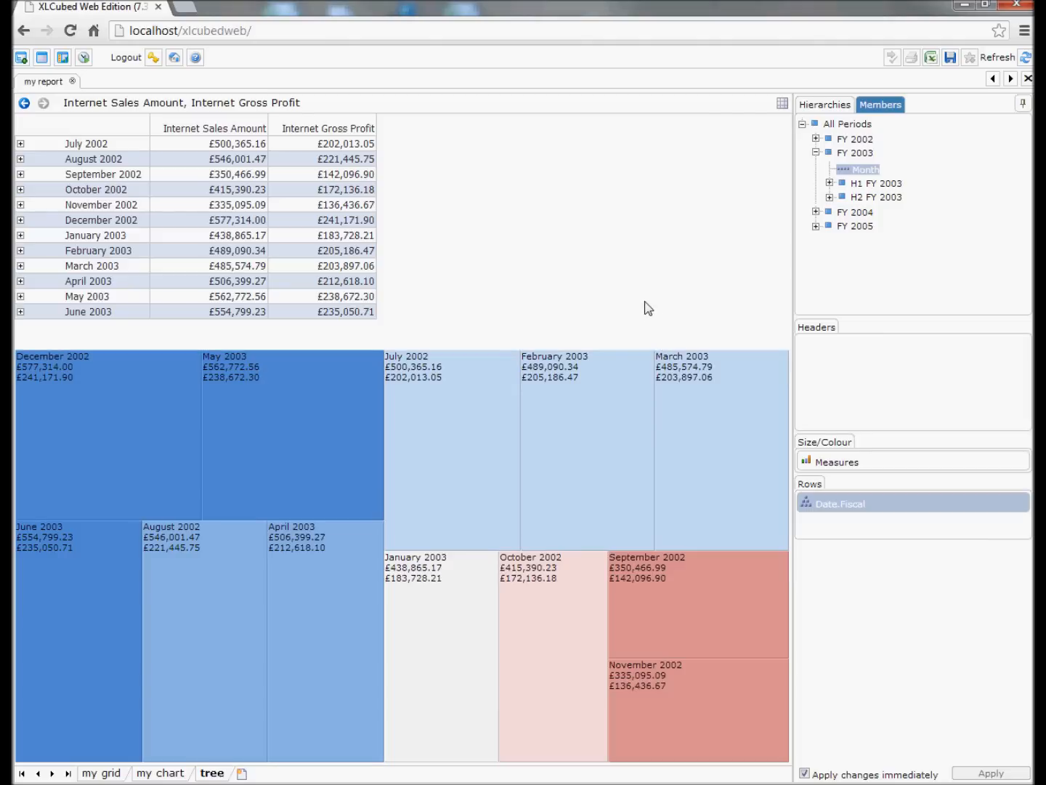
Drill into August 2002 from the grid and October 2002 from the treemap, returning to the monthly view after each.
click(20, 160)
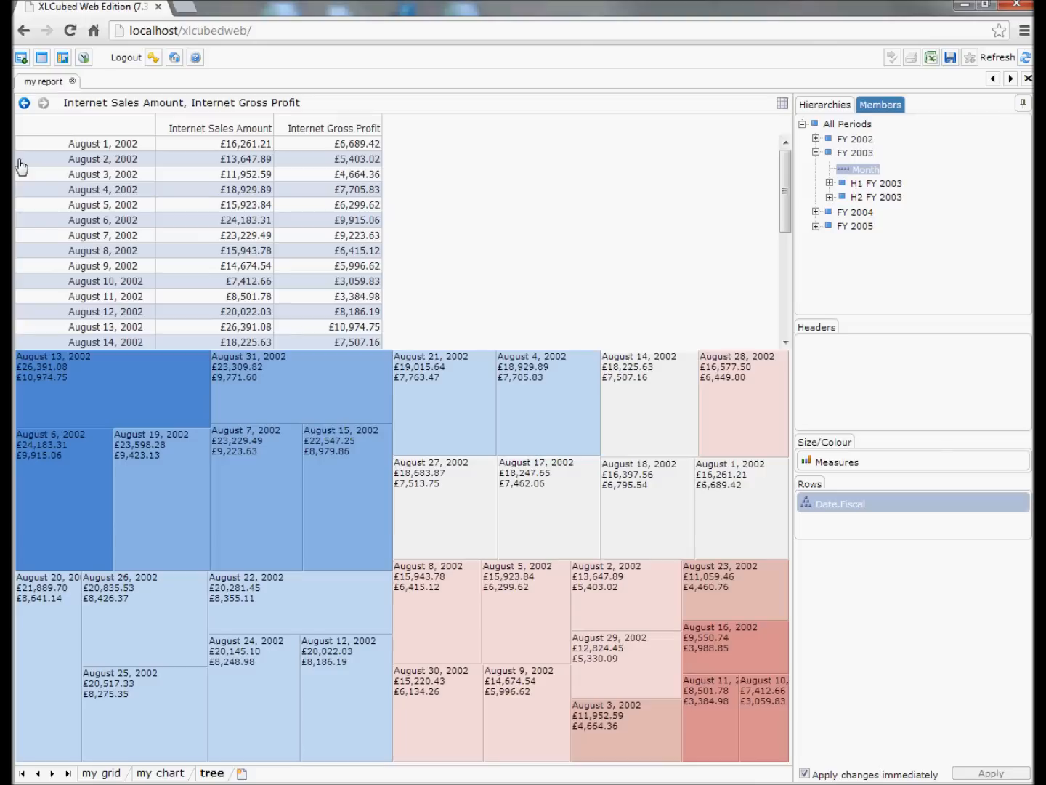
click(24, 103)
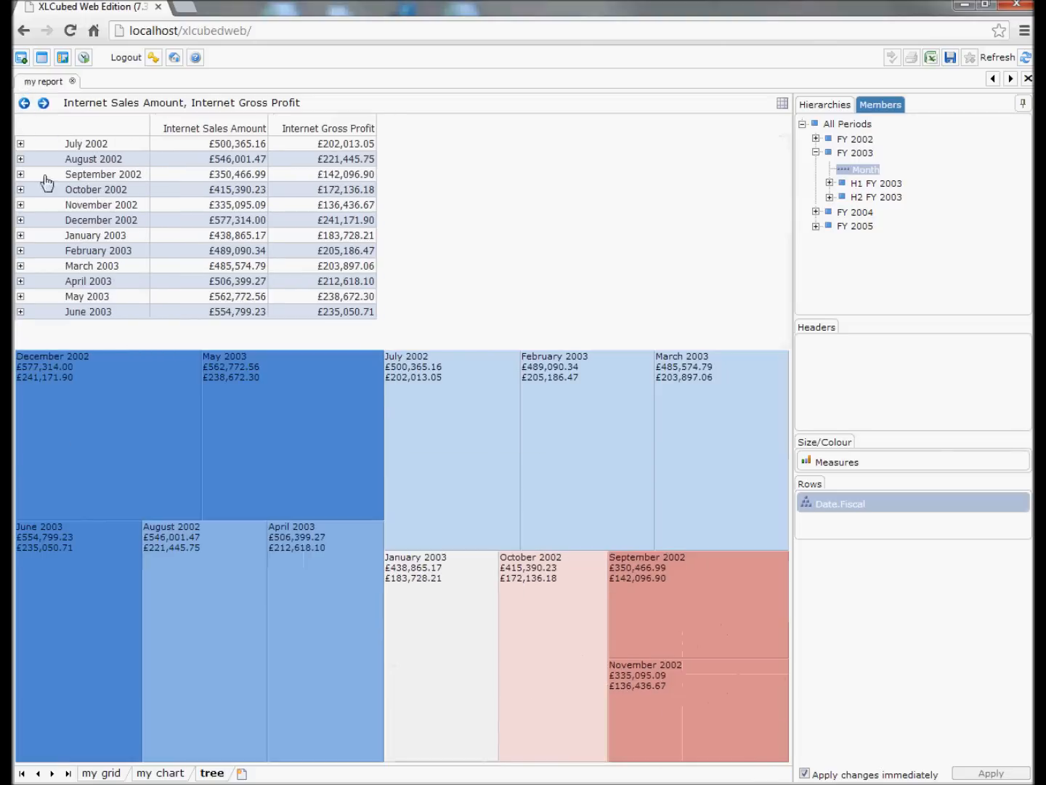
click(518, 592)
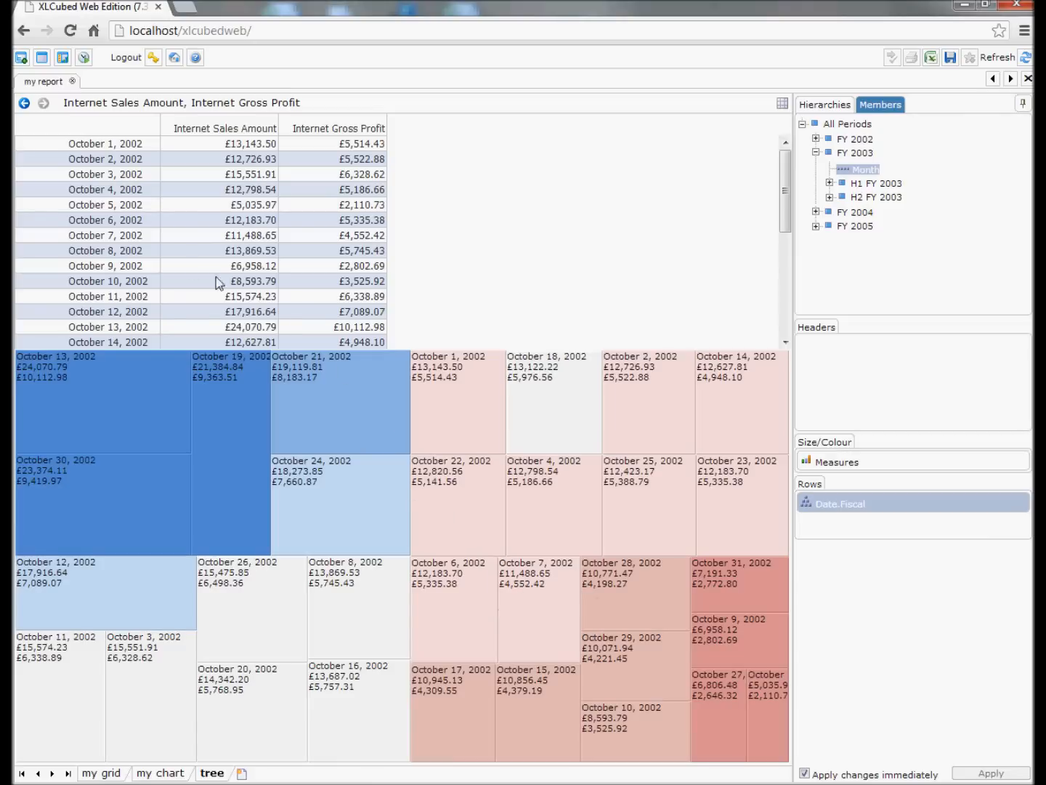
click(24, 104)
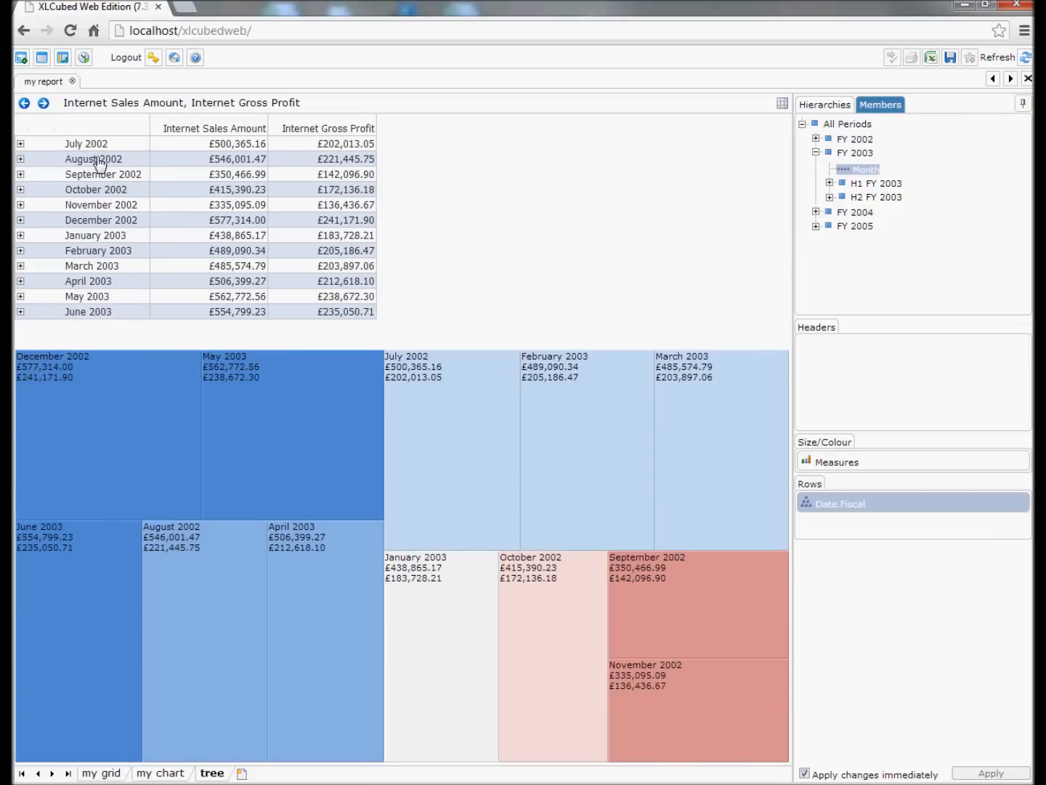
Add the Customer hierarchy to the headers and set its members to the Country descendants of All Customers.
click(827, 104)
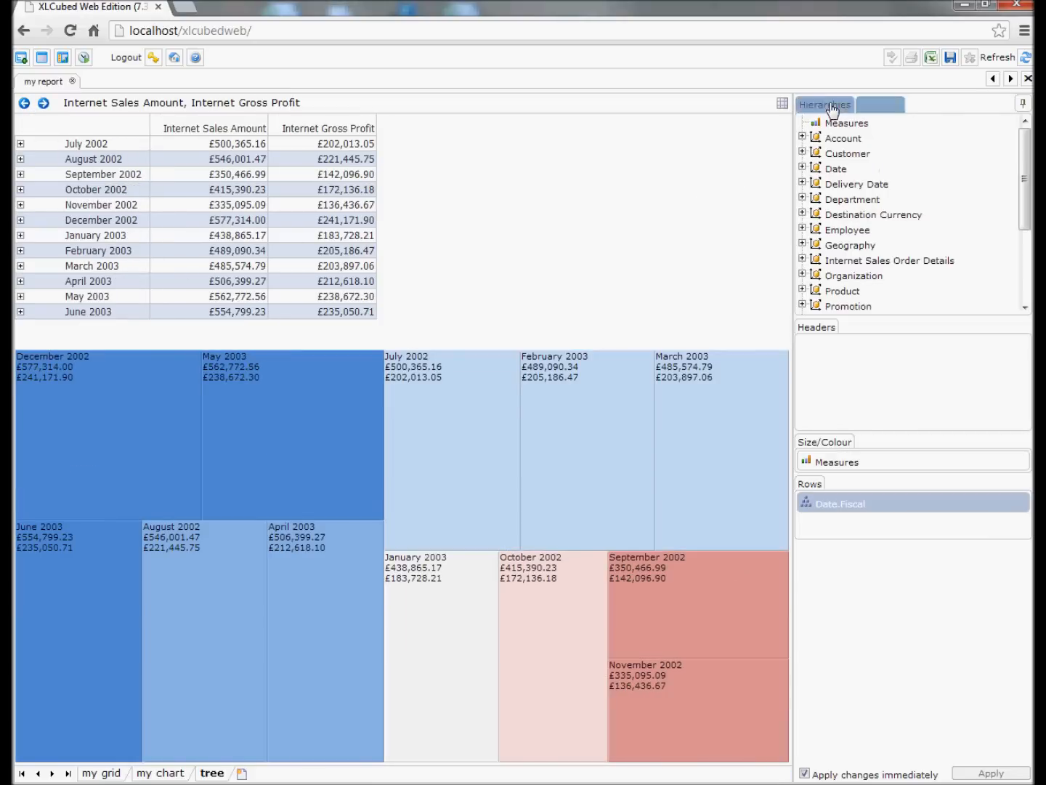
drag(848, 155, 863, 372)
click(817, 347)
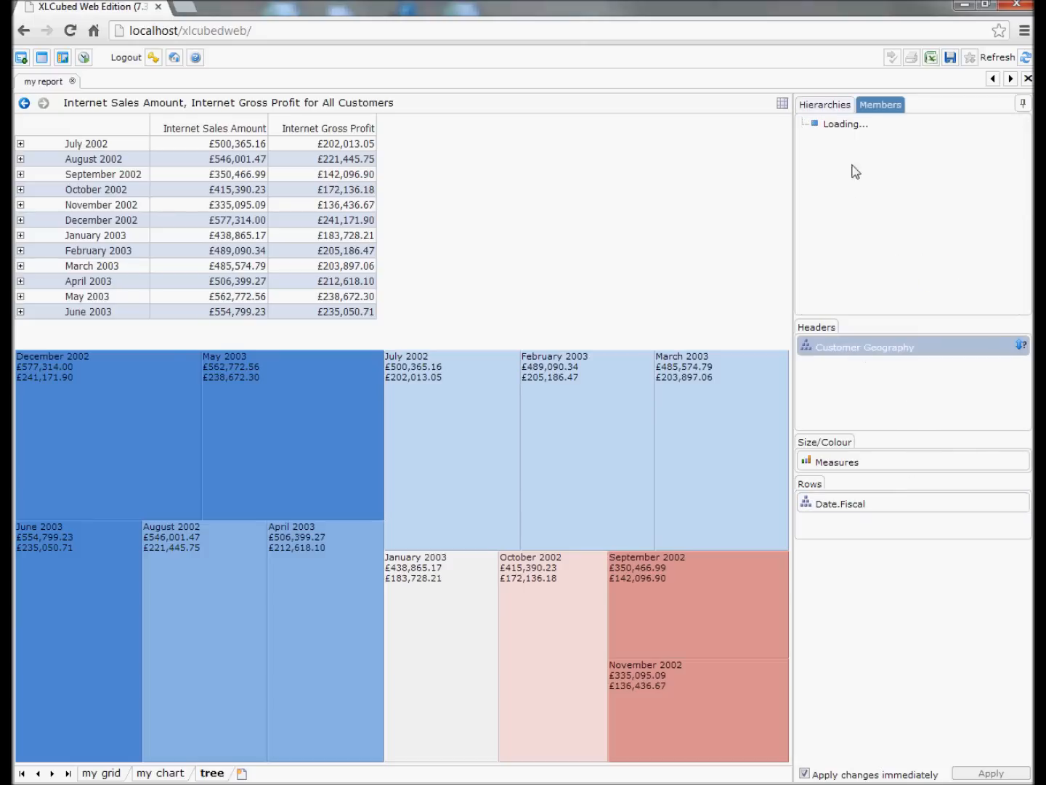
right_click(842, 127)
mouse_move(861, 133)
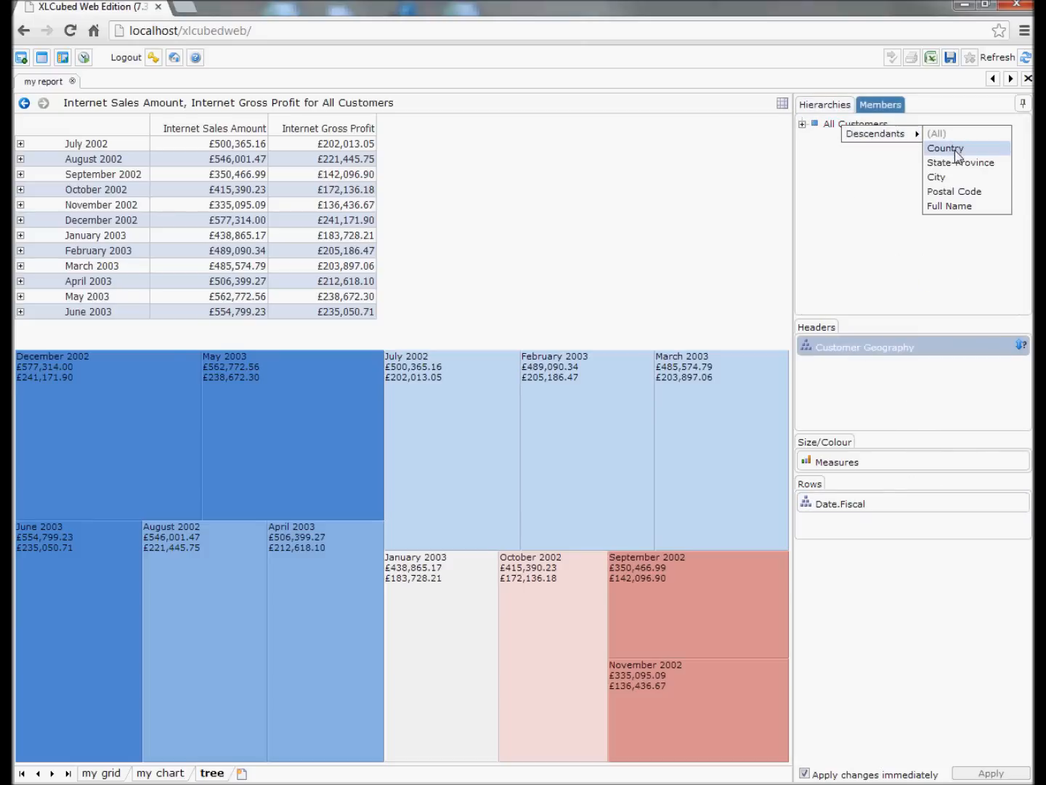
click(956, 149)
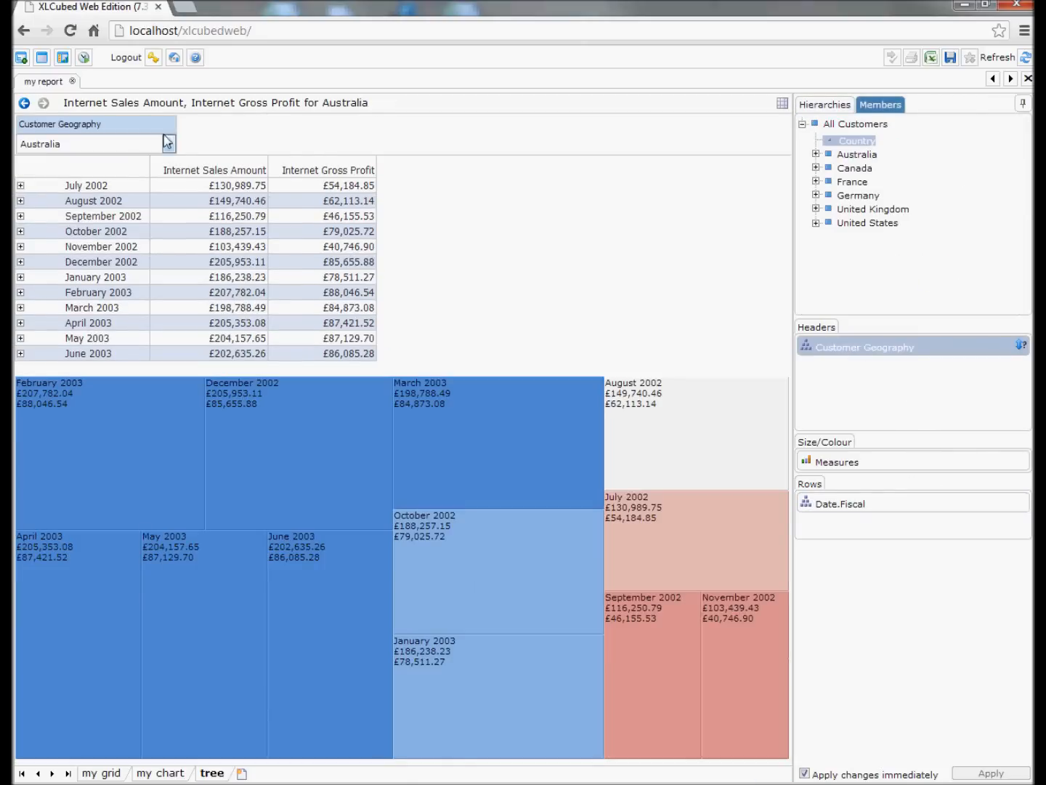
Try another country in the Customer Geography filter, finishing with United States.
click(151, 146)
click(135, 181)
click(138, 147)
click(130, 213)
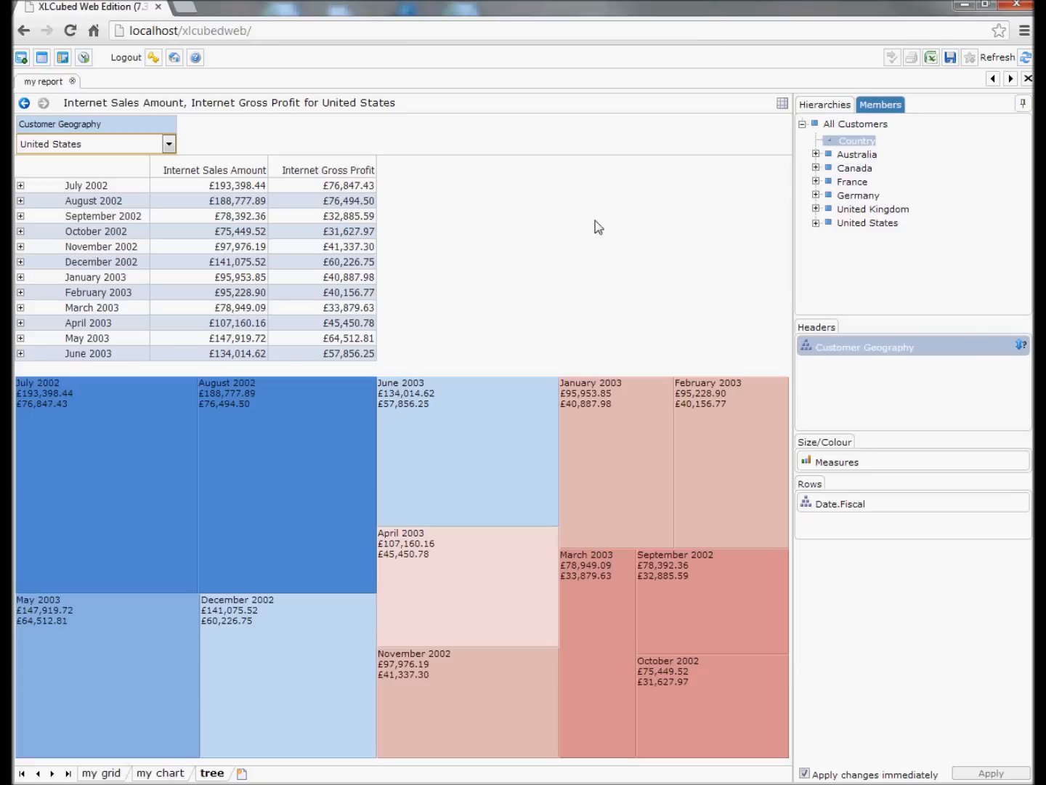
Add Product Model Categories to the rows above Date.Fiscal and show the Subcategory descendants of Bikes.
click(836, 109)
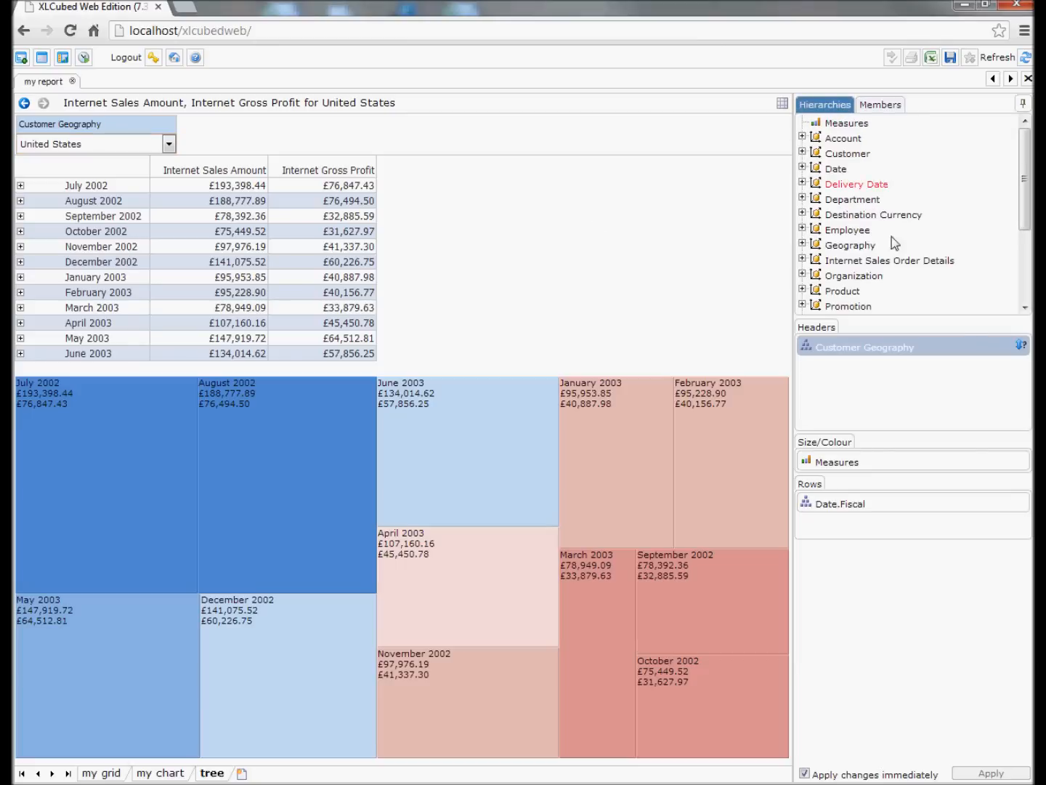
drag(841, 290, 886, 517)
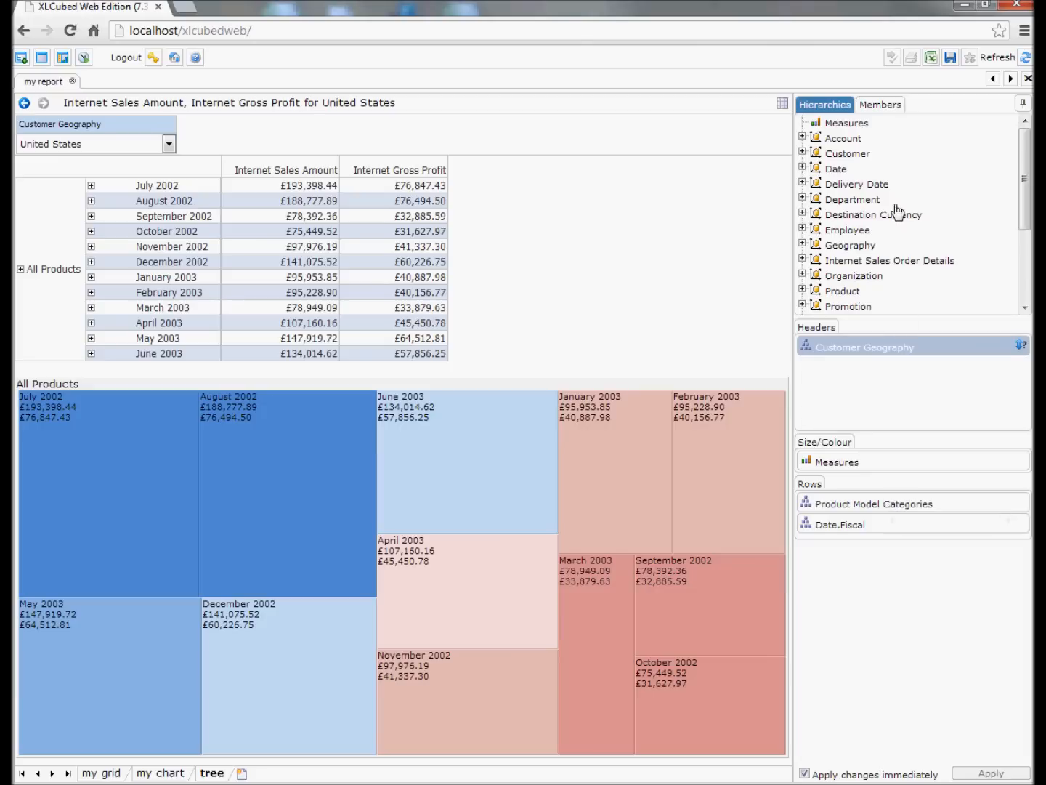
click(895, 504)
click(803, 125)
right_click(854, 154)
mouse_move(901, 162)
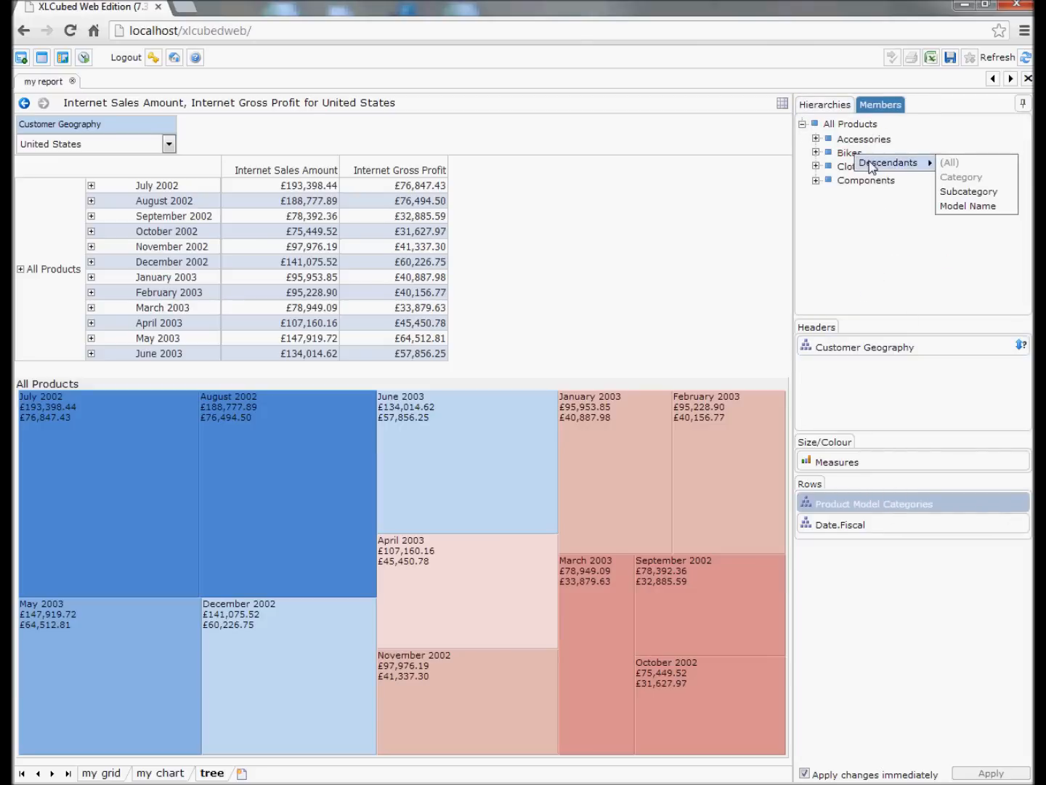
click(959, 191)
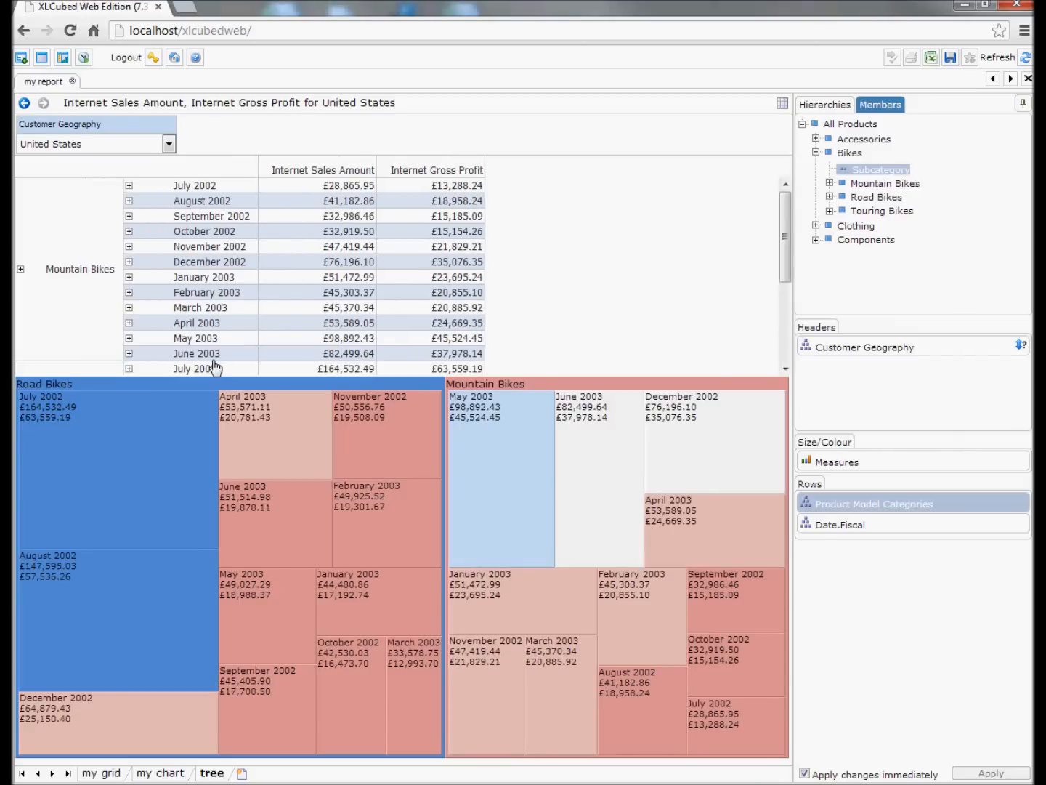
Drill into Road Bikes in the treemap to view its models, and return to the bike subcategories.
mouse_move(91, 389)
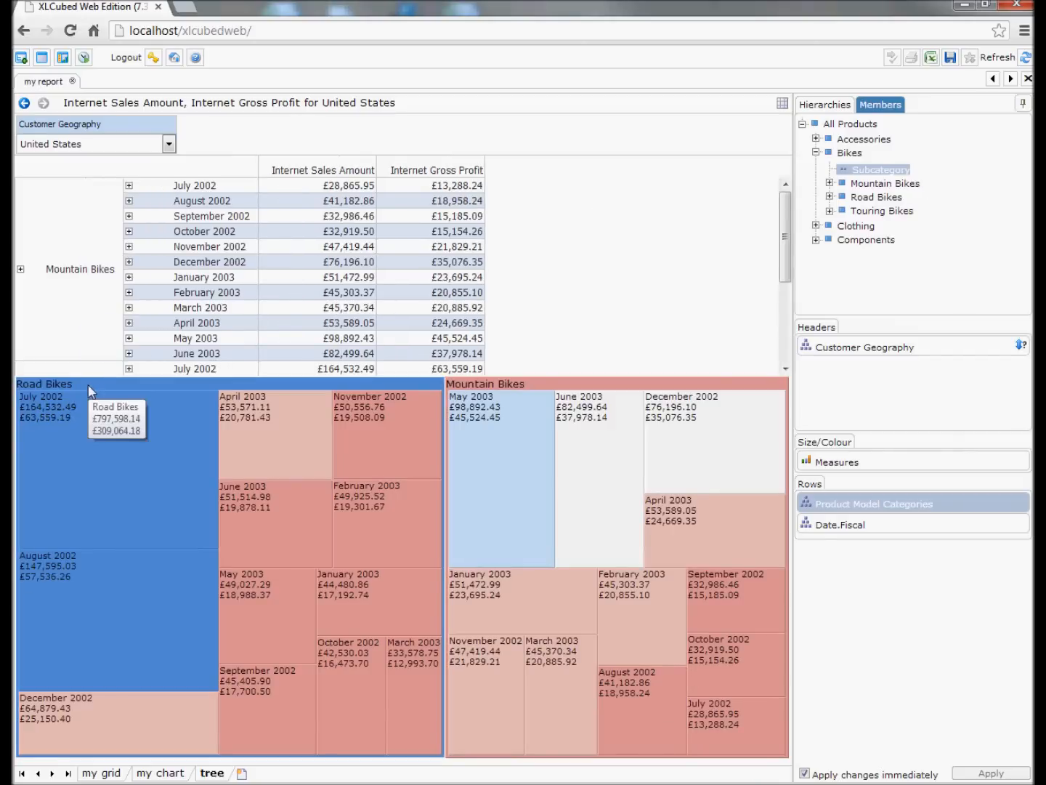
click(89, 385)
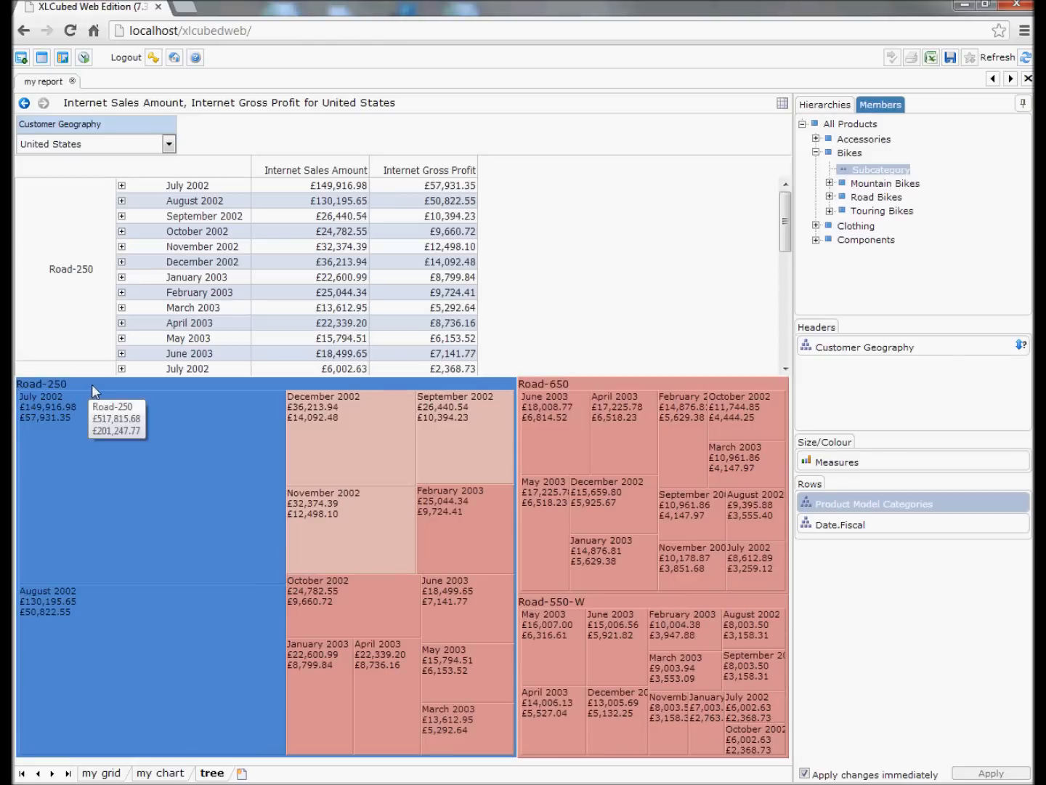
click(24, 104)
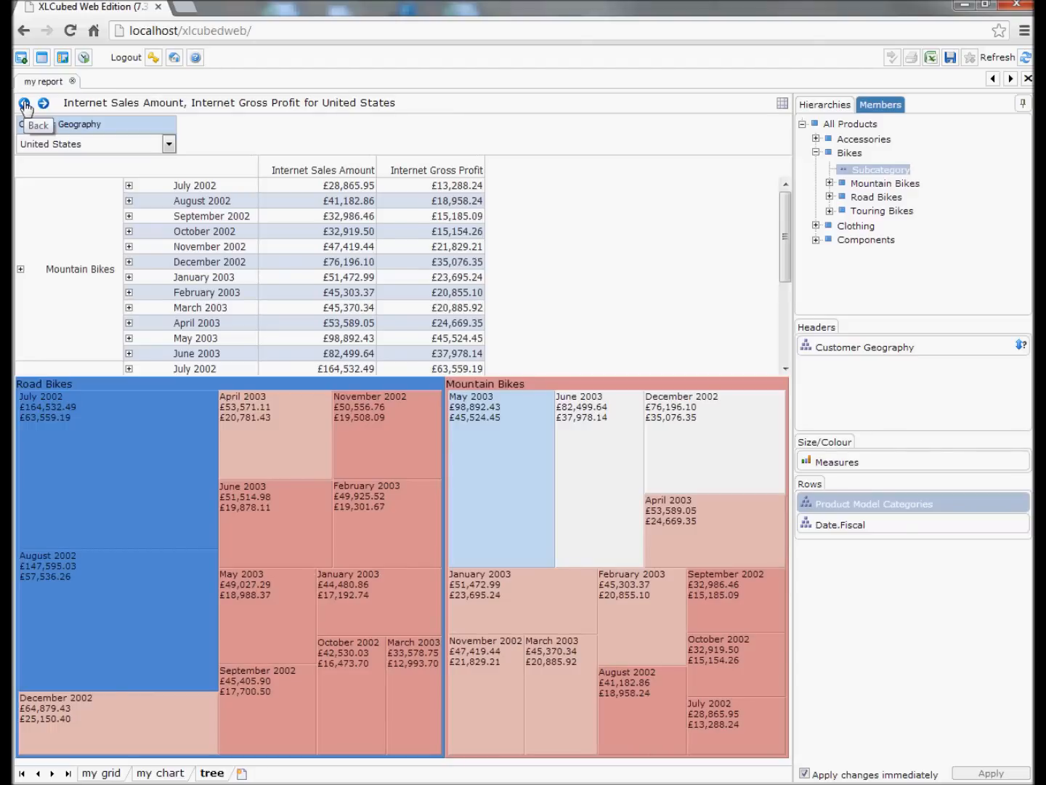
mouse_move(369, 542)
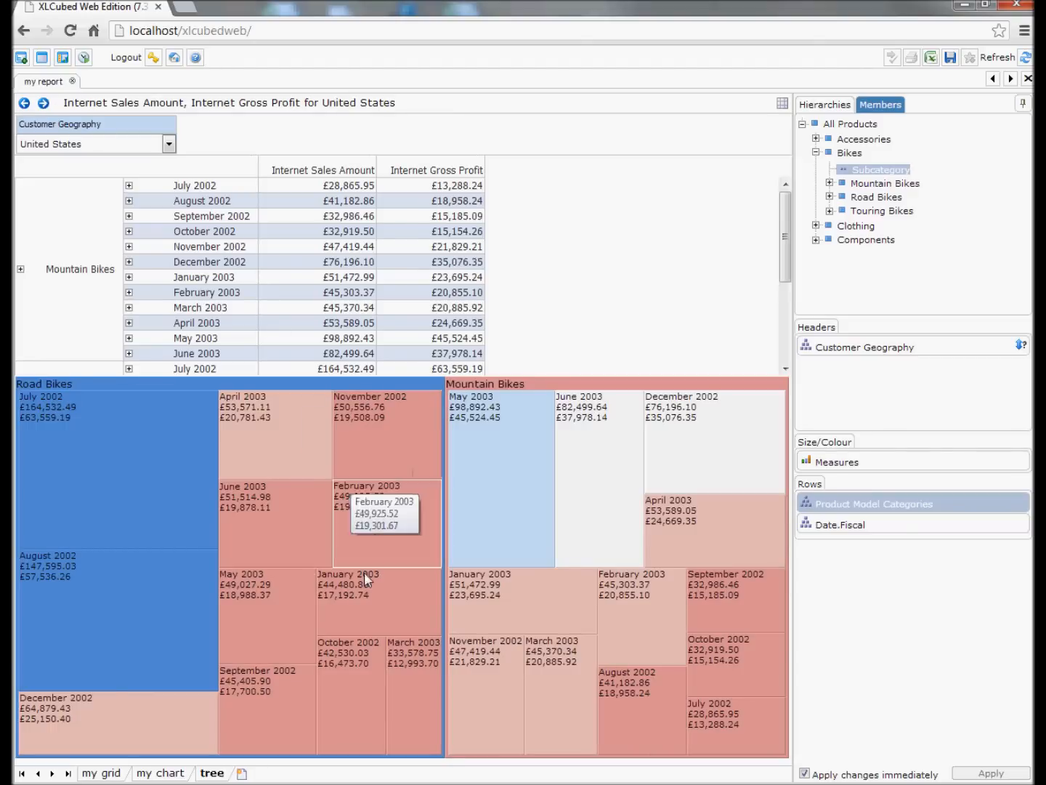
Add a Small Multiple sheet named small mult 1.
click(242, 773)
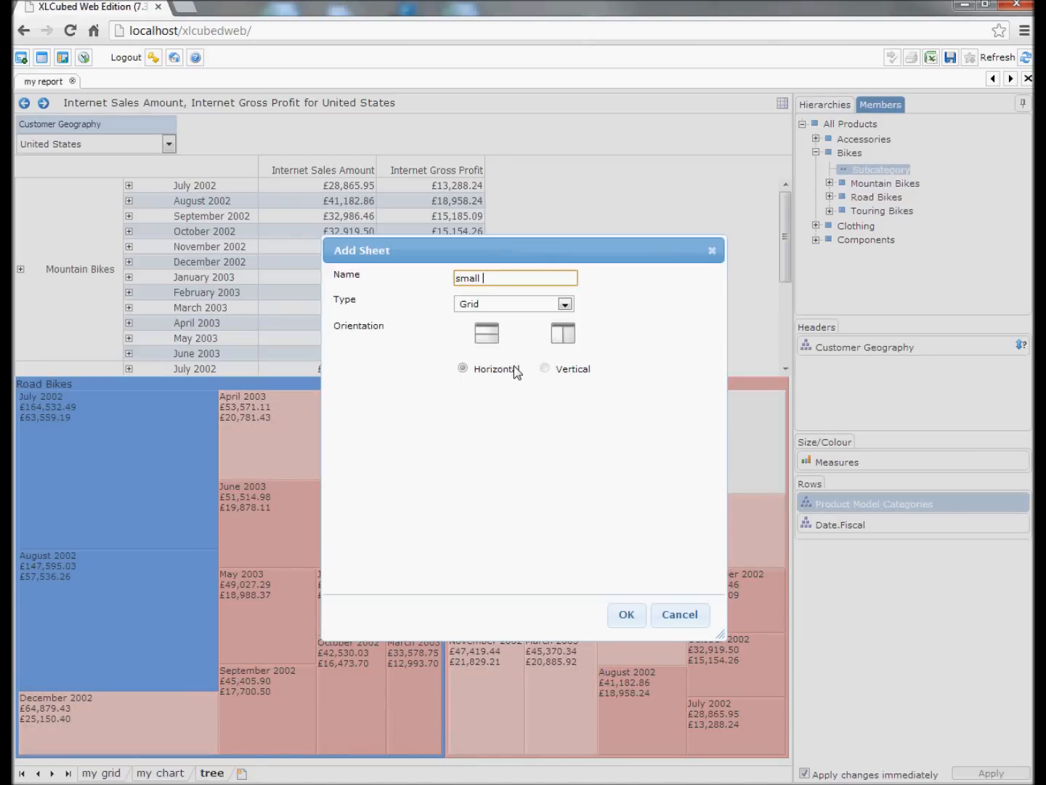
text(small mult 1)
click(565, 305)
click(527, 350)
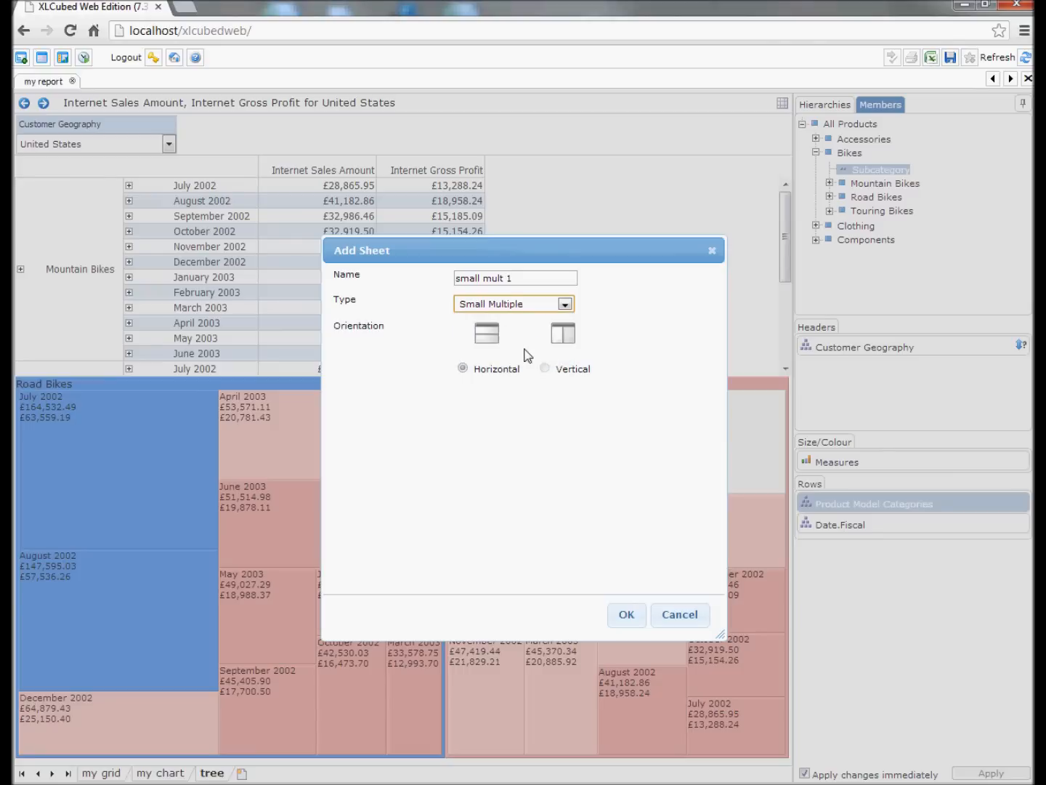
click(627, 614)
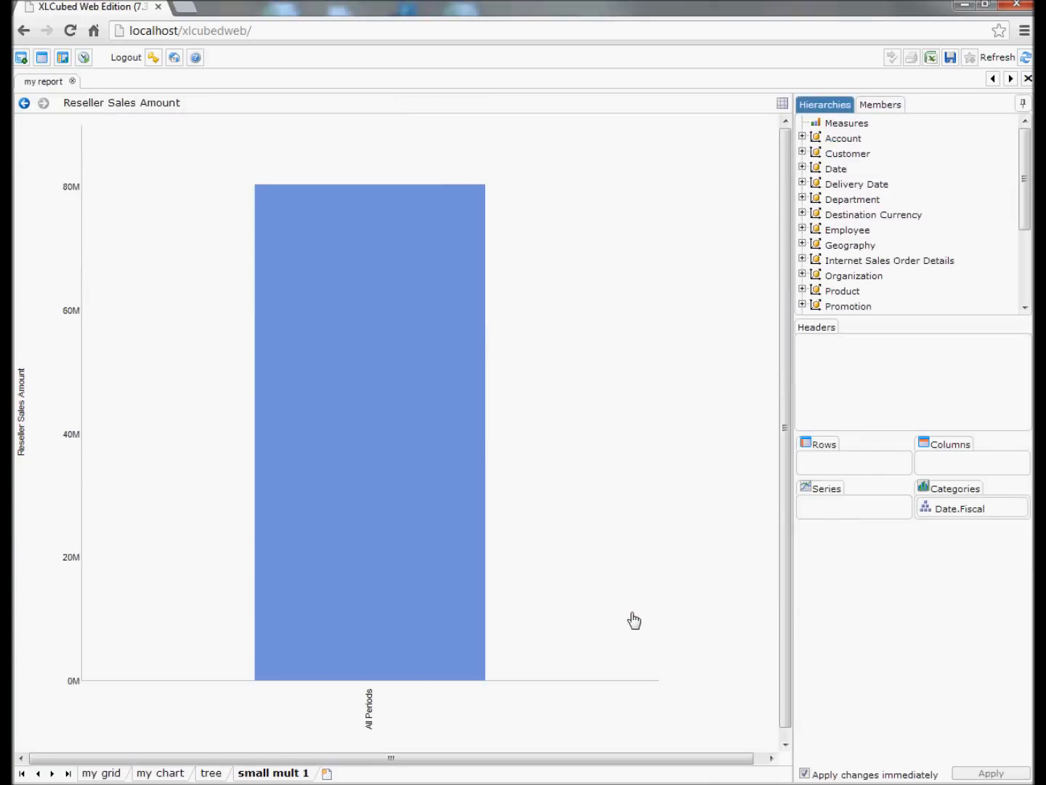
Drill the All Periods bar down to fiscal years and add Measures to the headers with Internet Sales Amount selected.
click(432, 392)
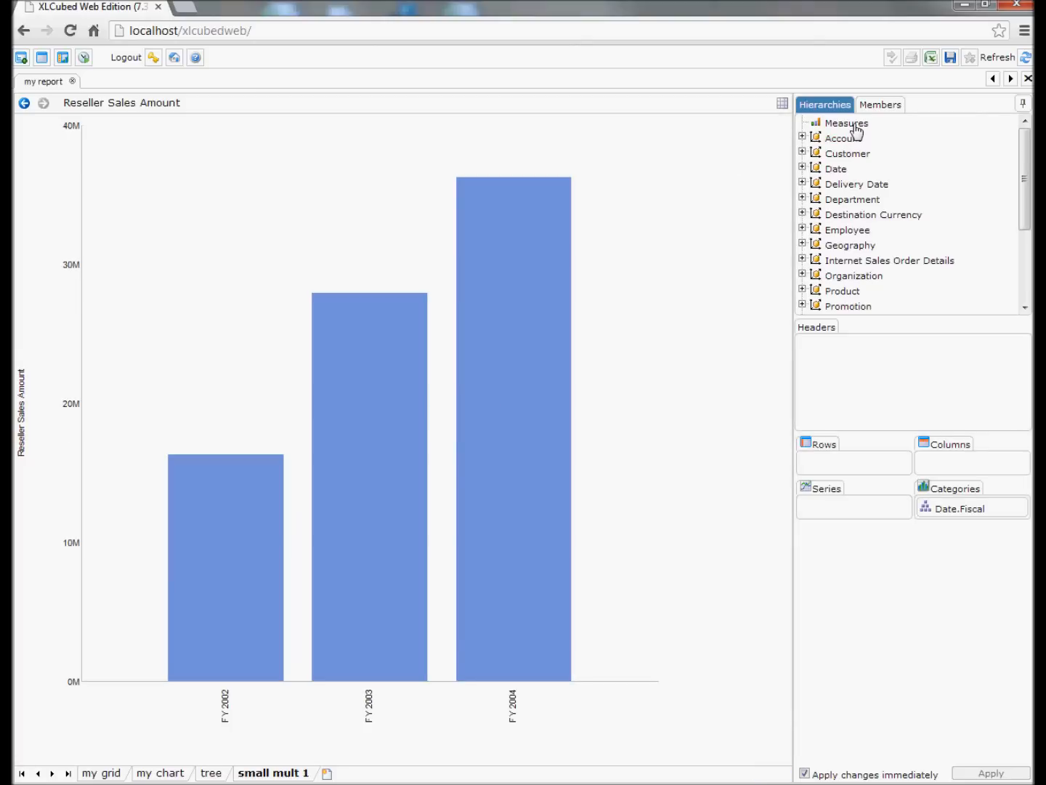
drag(856, 131, 852, 403)
click(856, 348)
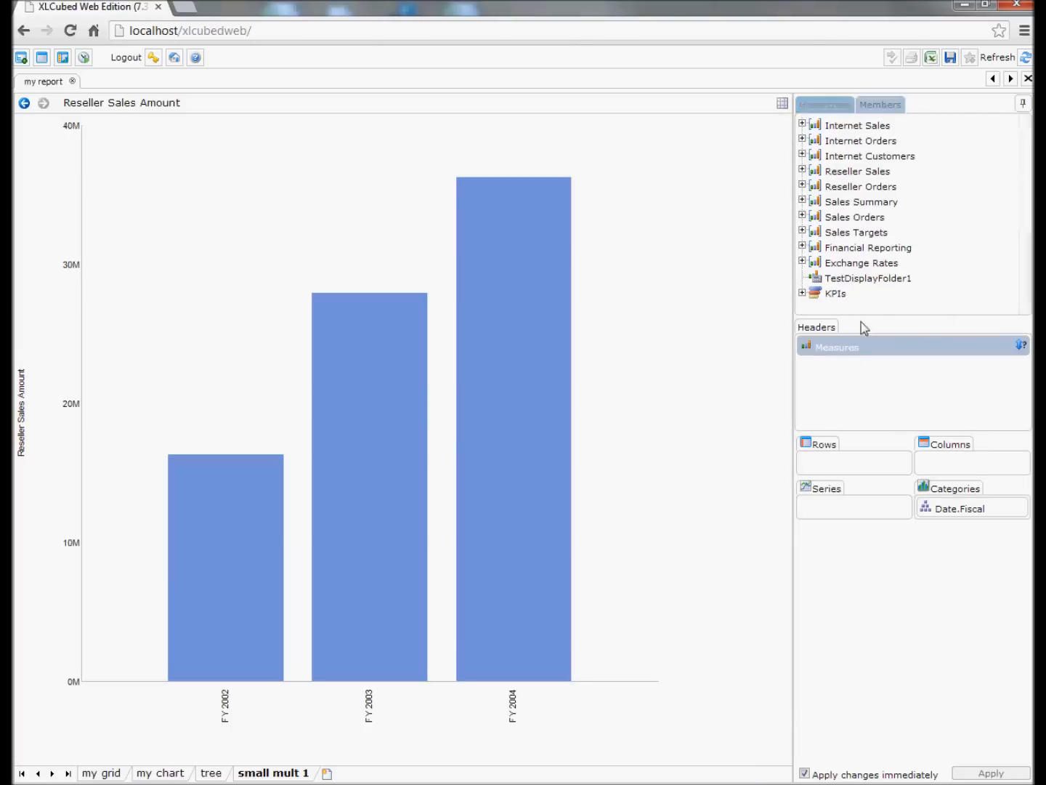
click(802, 123)
click(816, 140)
click(888, 159)
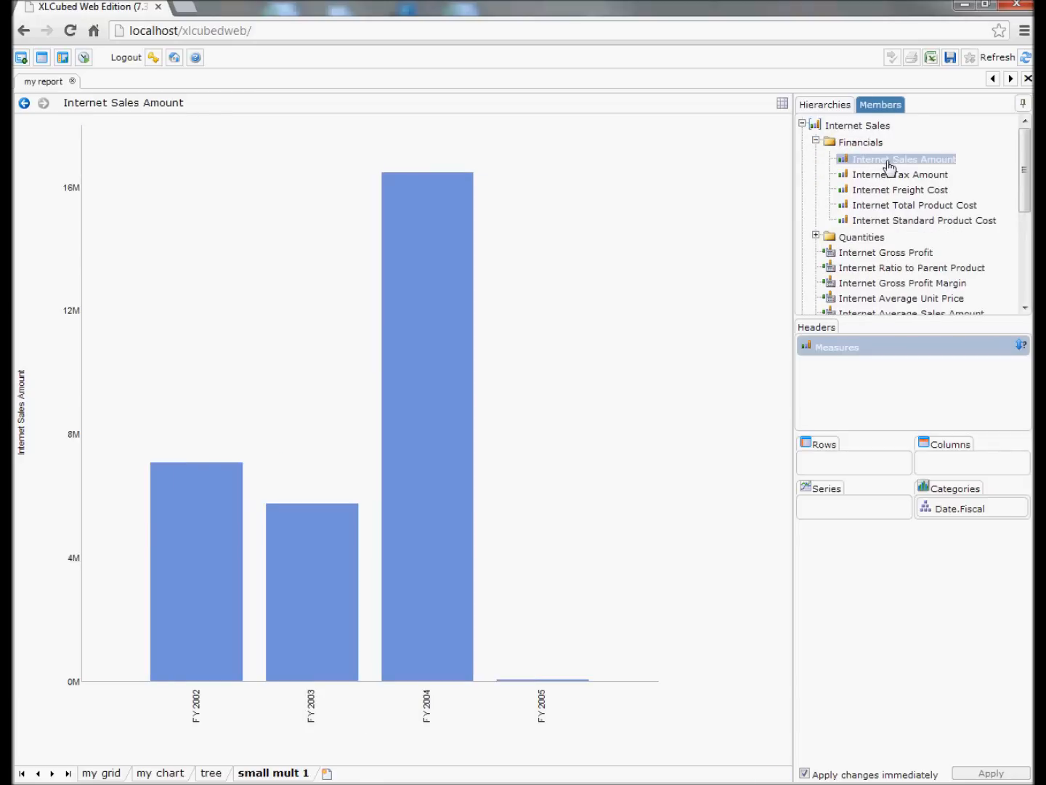
Show the months of FY 2003 as the chart categories and change the chart type to Line.
click(972, 510)
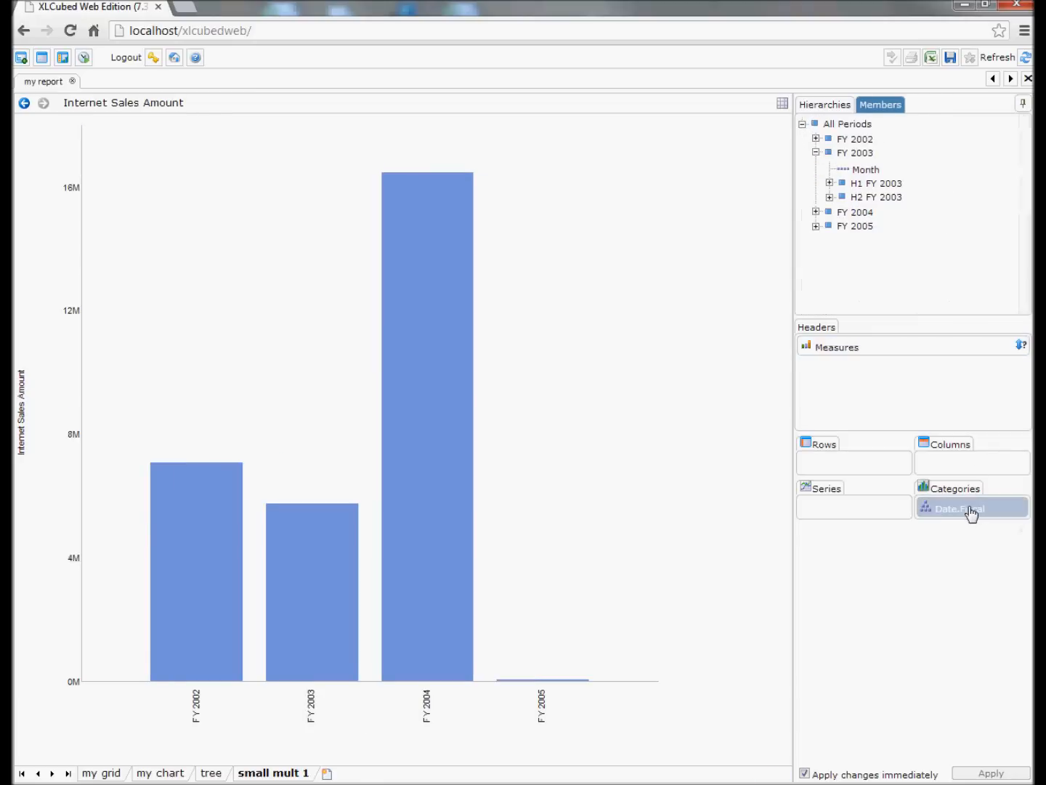
click(865, 170)
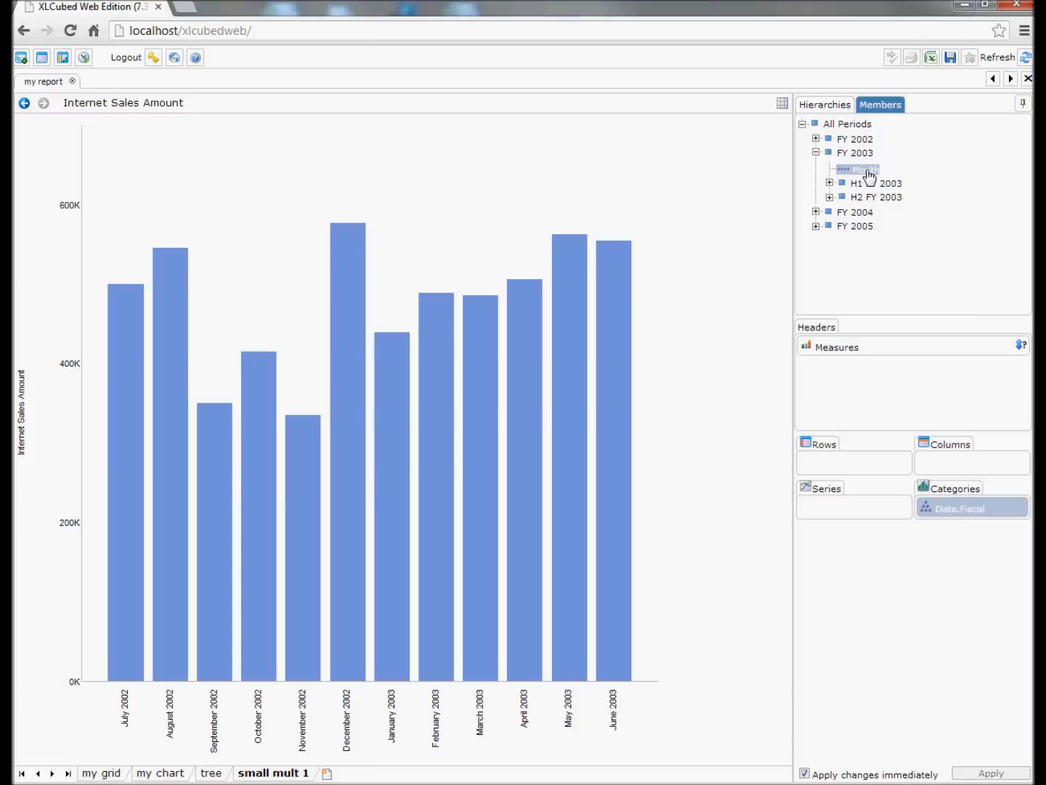
right_click(576, 201)
mouse_move(600, 209)
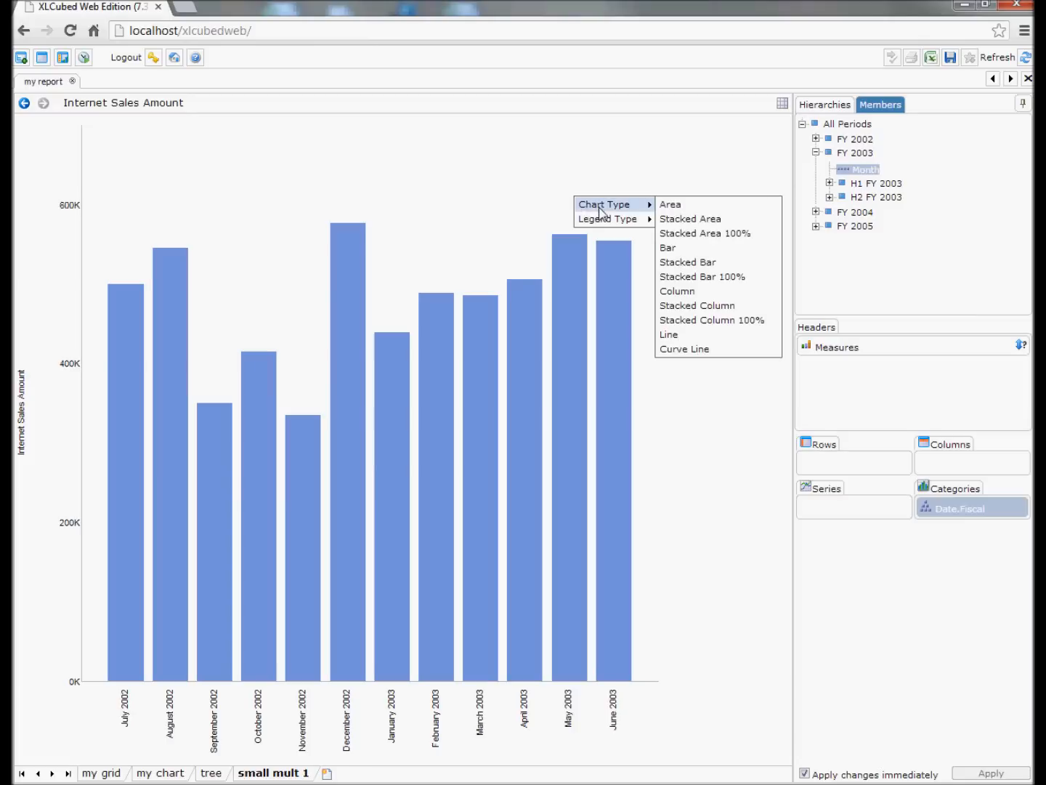
click(671, 336)
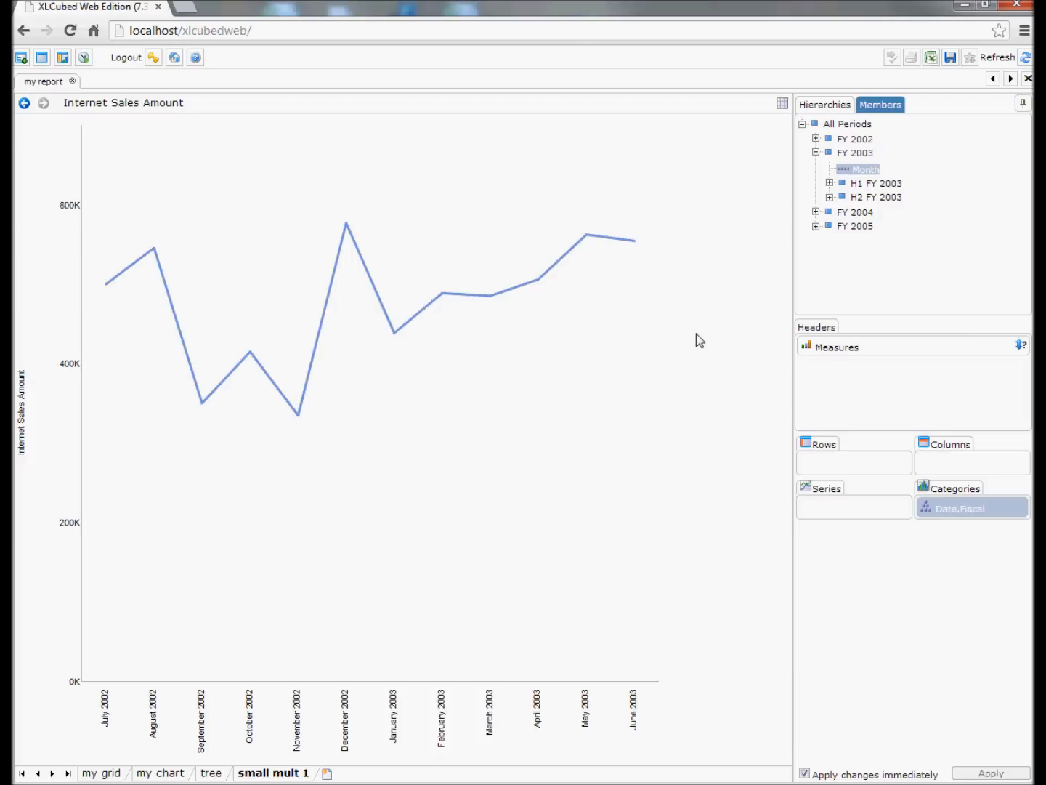
Add Customer Geography to the series and drill All Customers down to the individual countries.
click(825, 109)
drag(834, 154, 850, 509)
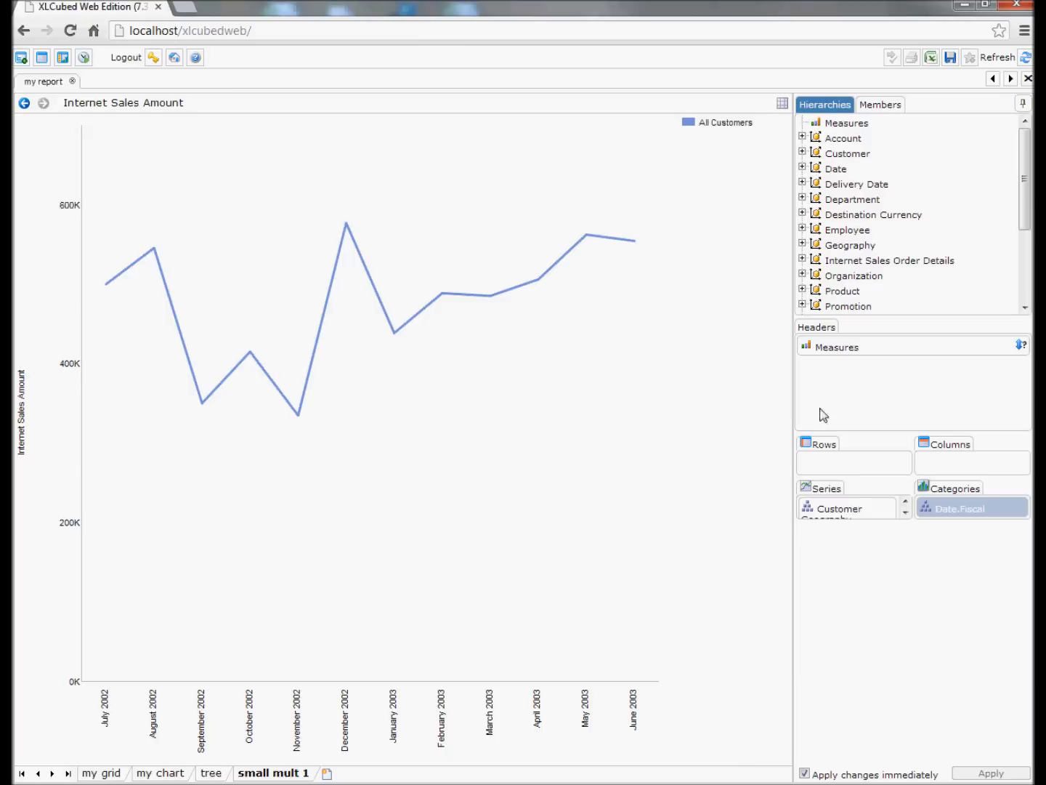
click(722, 128)
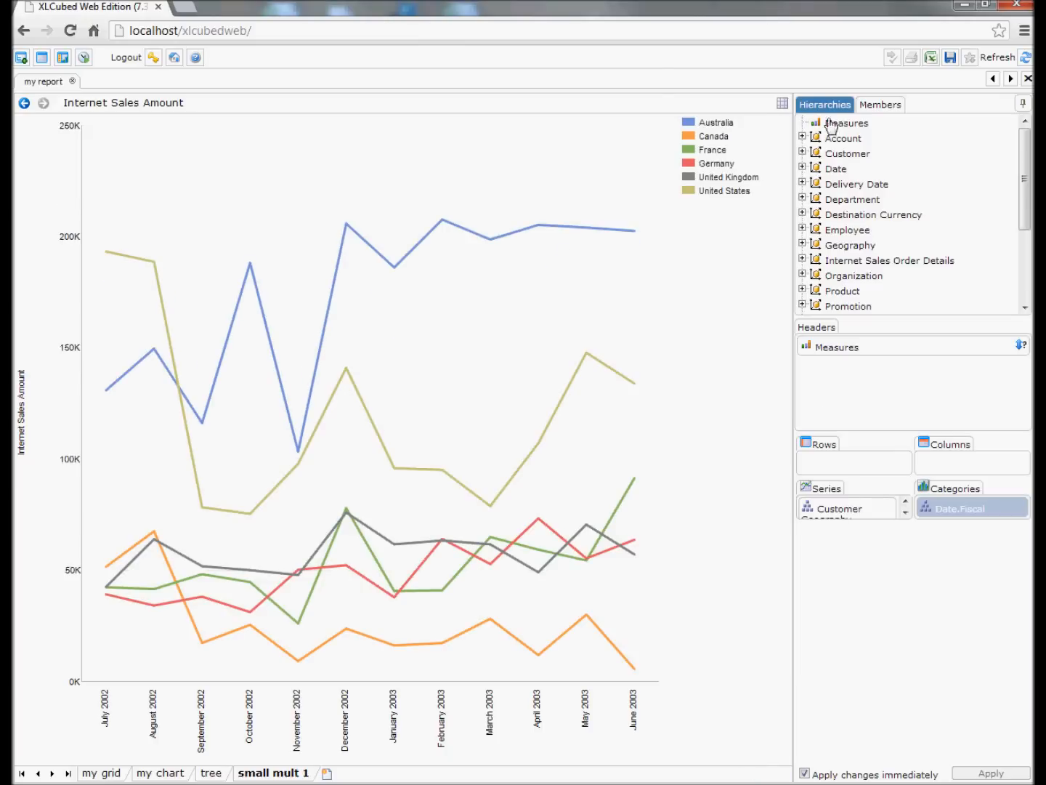
Add Product Model Categories to the columns and drill All Products down to Mountain Bikes and Road Bikes.
drag(853, 300, 955, 471)
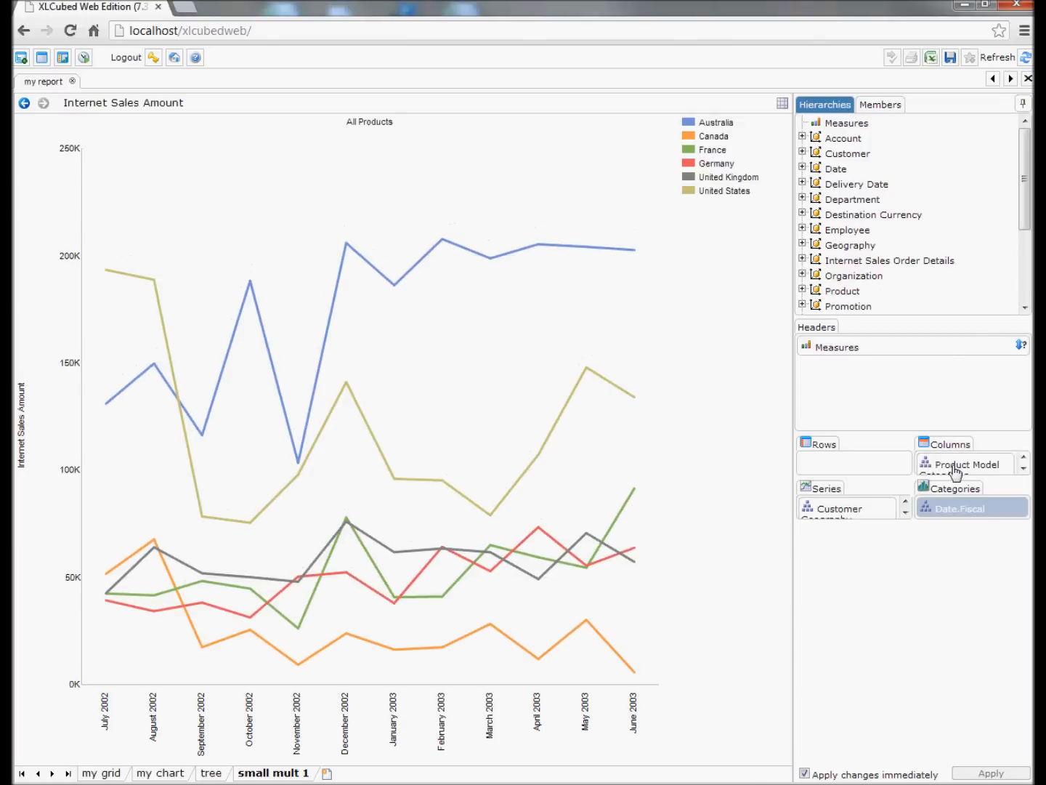
click(378, 129)
click(370, 127)
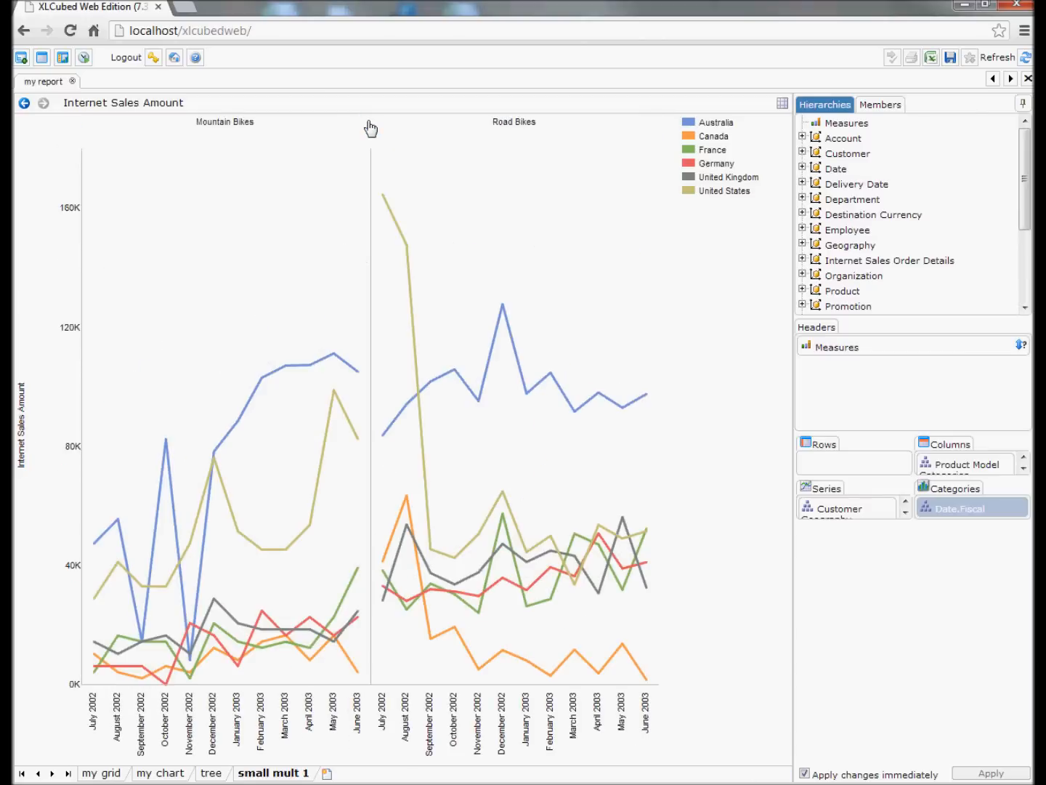
Highlight the Canada, Germany and United Kingdom series in turn and clear the highlighting.
click(718, 138)
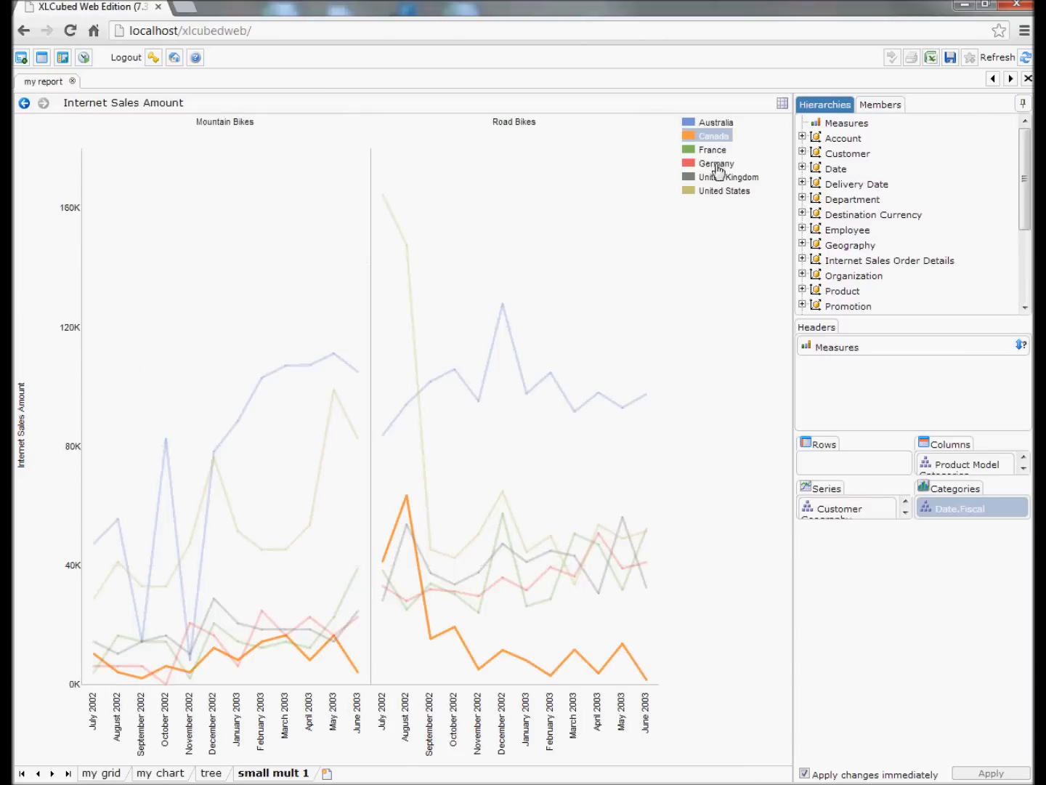
click(718, 165)
click(720, 178)
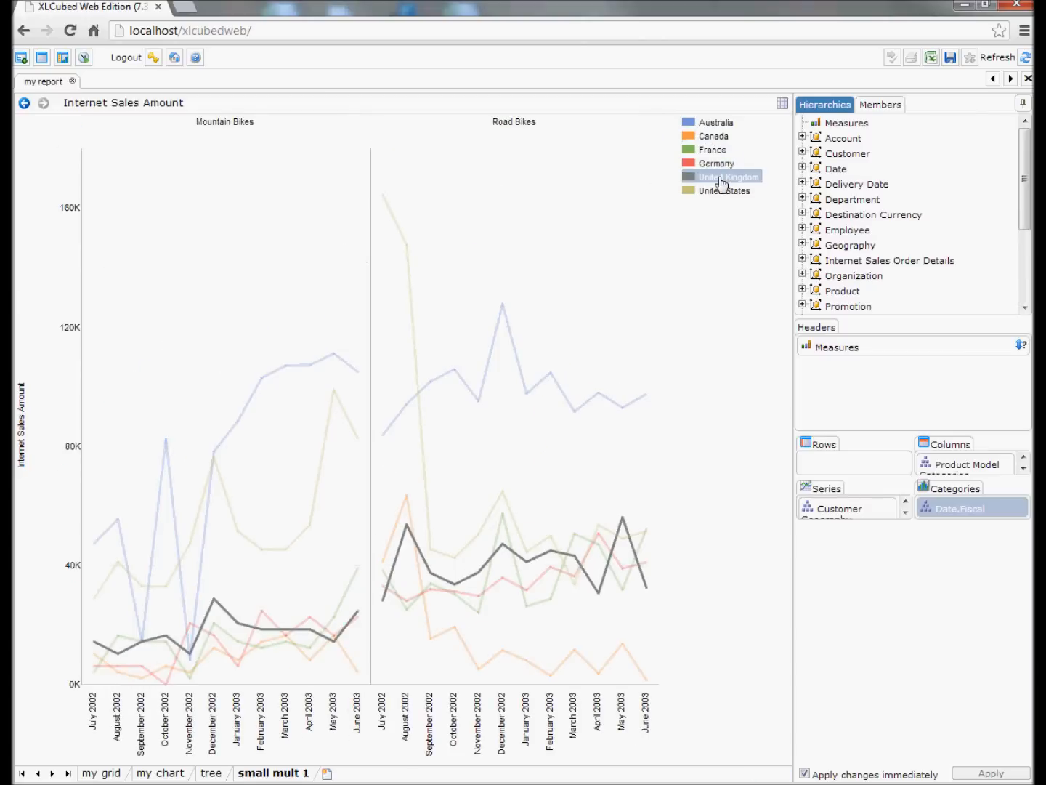
click(731, 241)
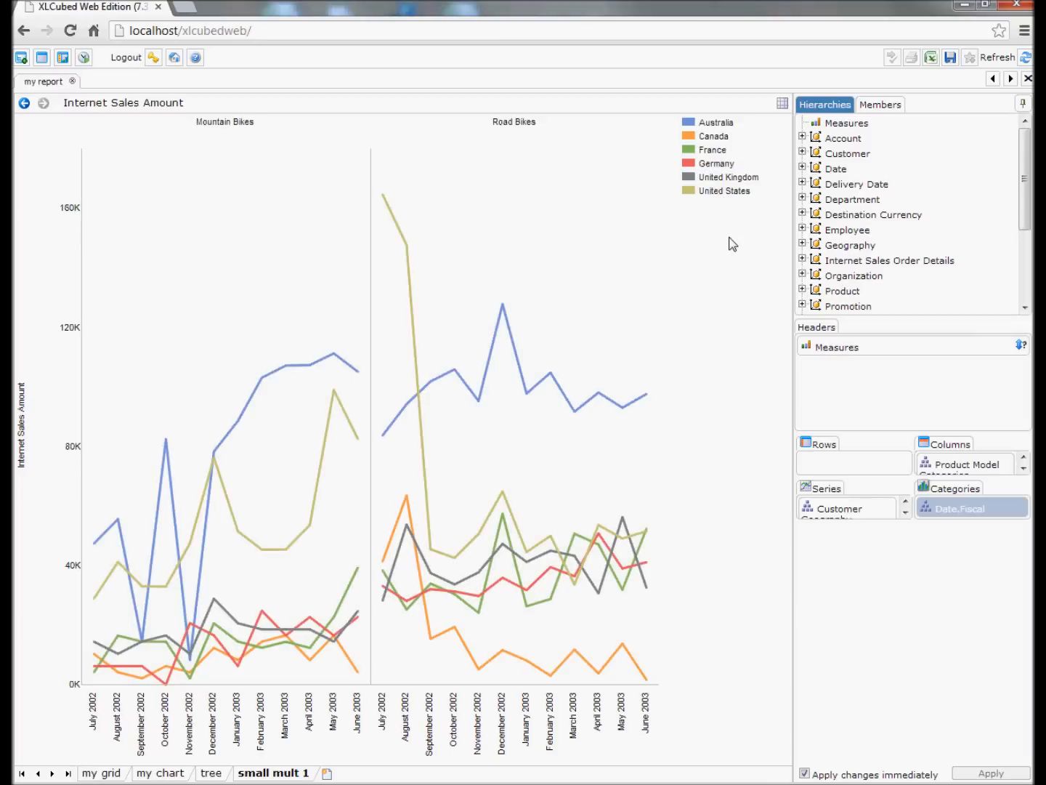
Rearrange the small multiples with Product Model Categories on rows and Customer Geography on columns.
drag(930, 463, 955, 469)
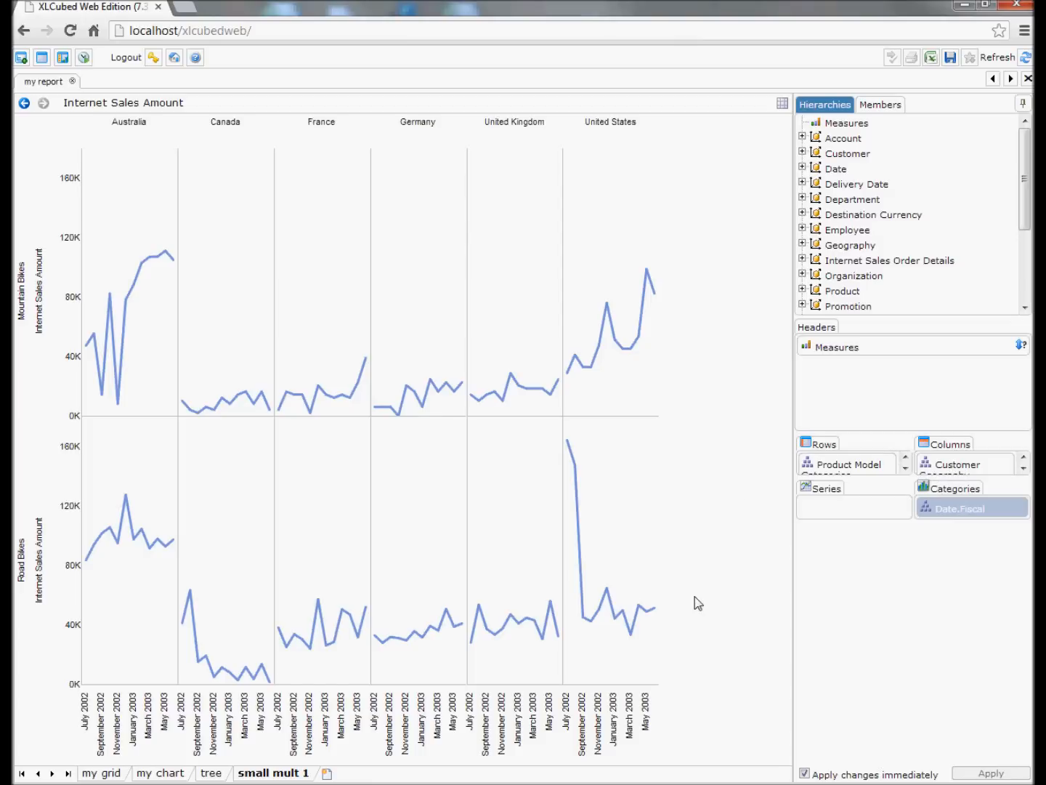
Add a Small Multiple Scatter sheet named small mult 2.
click(327, 773)
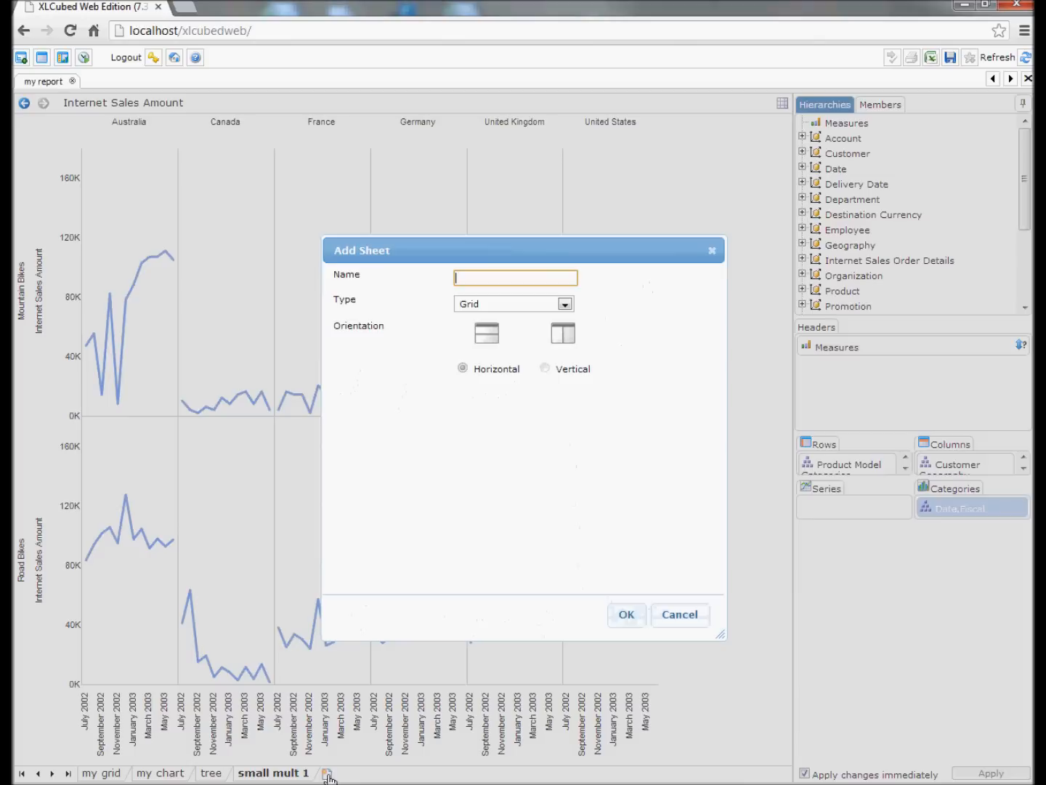
click(529, 304)
click(523, 363)
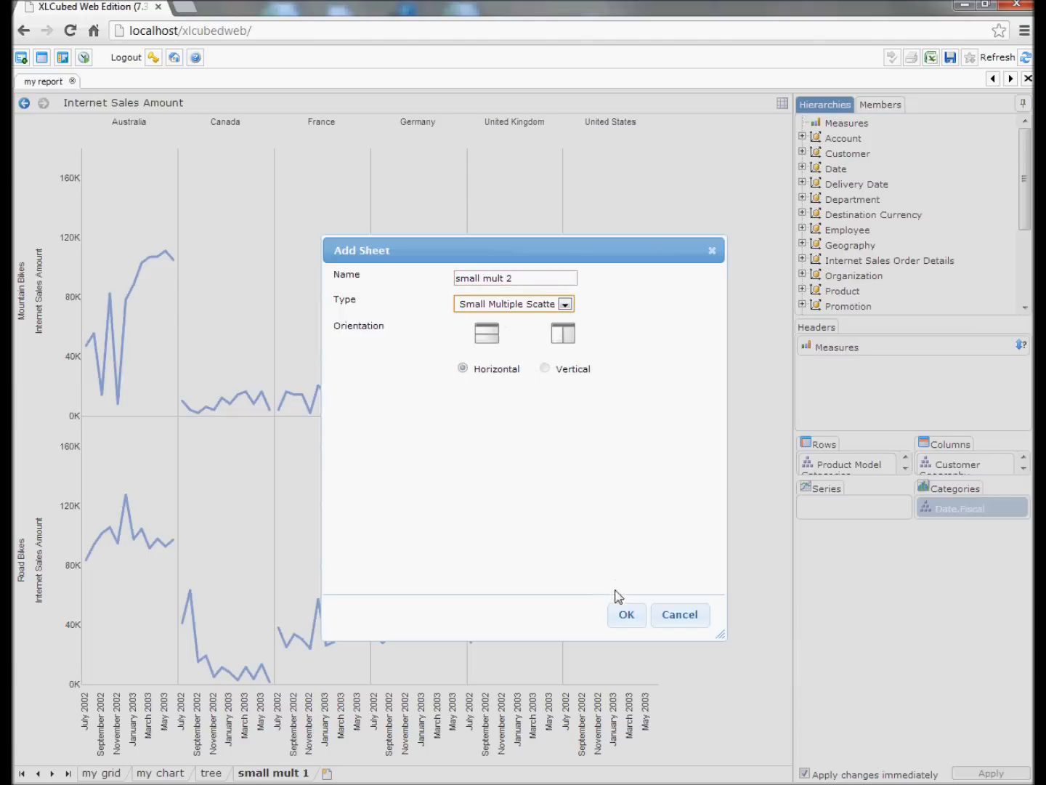
click(628, 615)
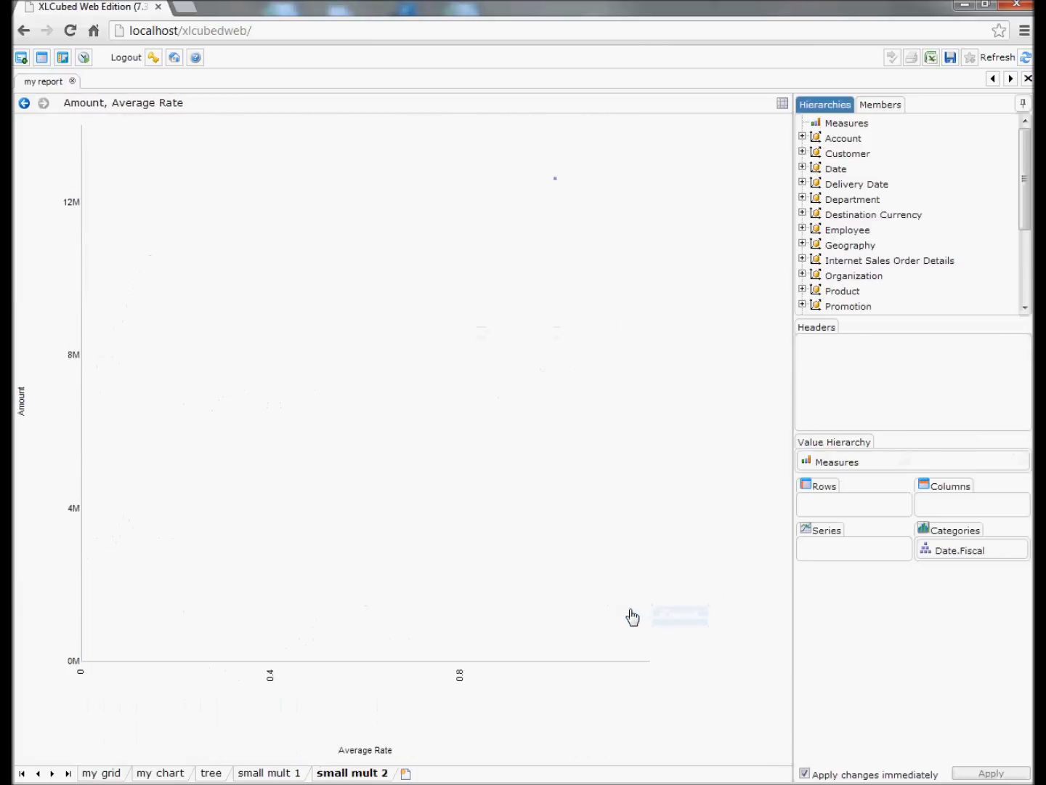
Set the scatter chart's Y axis measure to Internet Sales Amount.
click(864, 464)
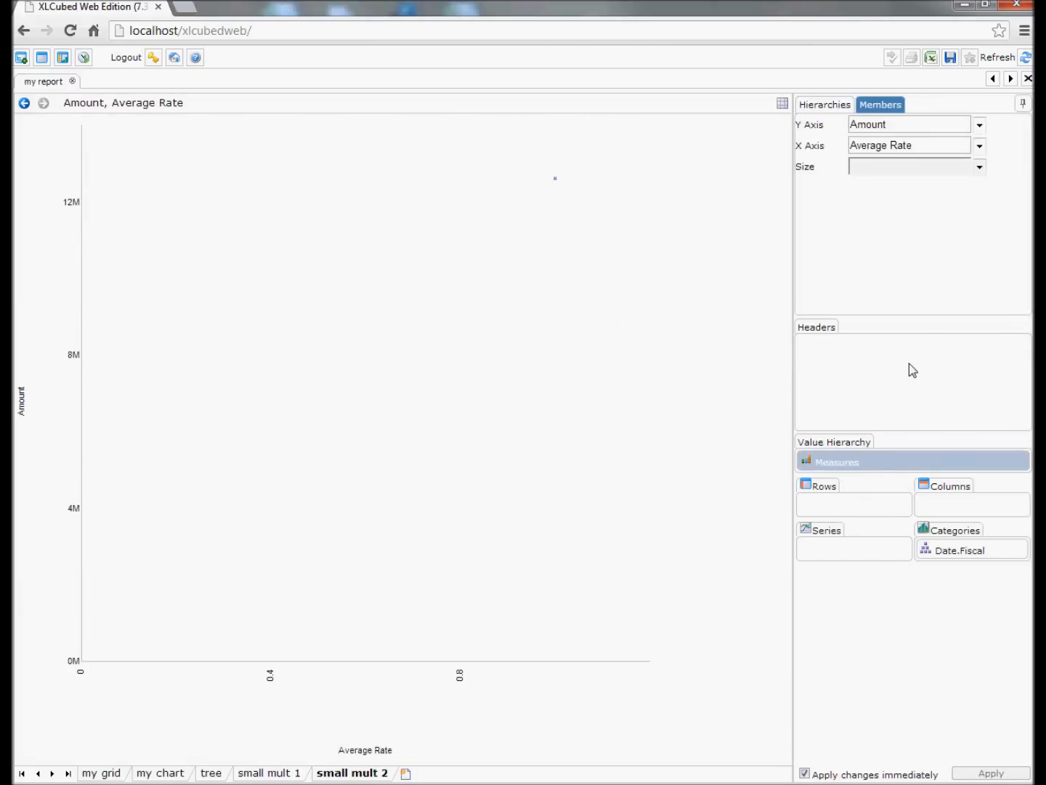
click(981, 127)
click(855, 143)
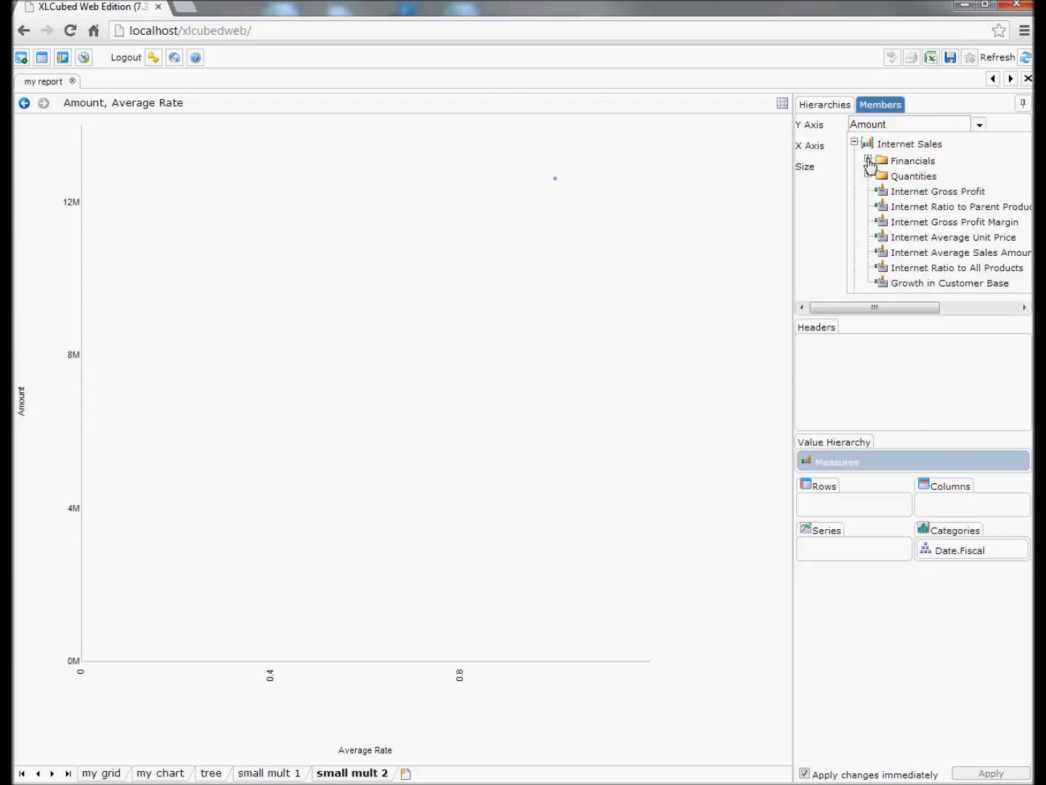
click(868, 161)
click(930, 179)
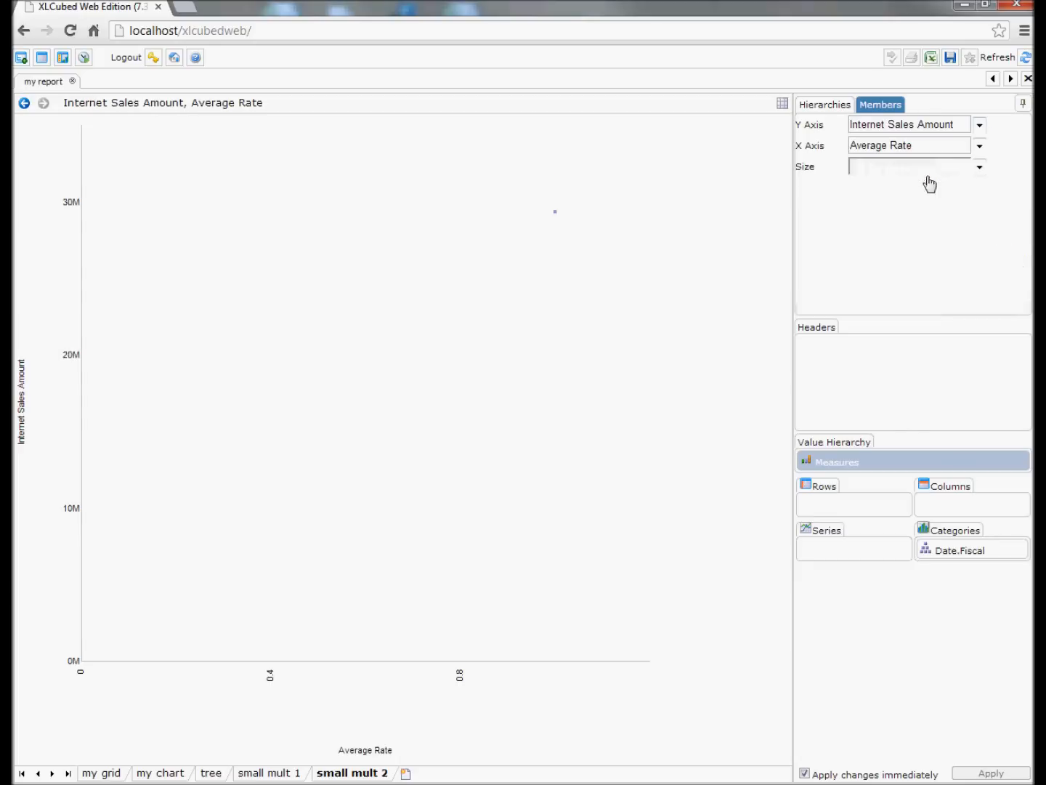
Set the scatter chart's X axis measure to Internet Order Quantity from the Internet Sales quantities.
click(980, 147)
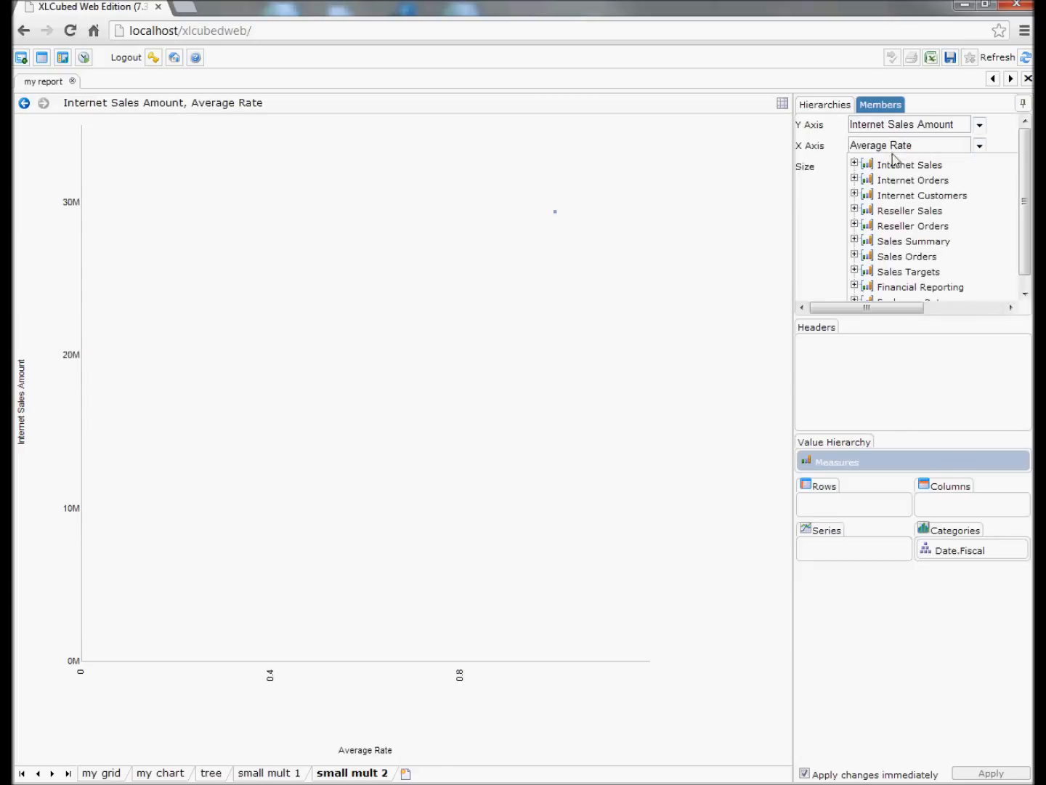
click(855, 164)
click(868, 194)
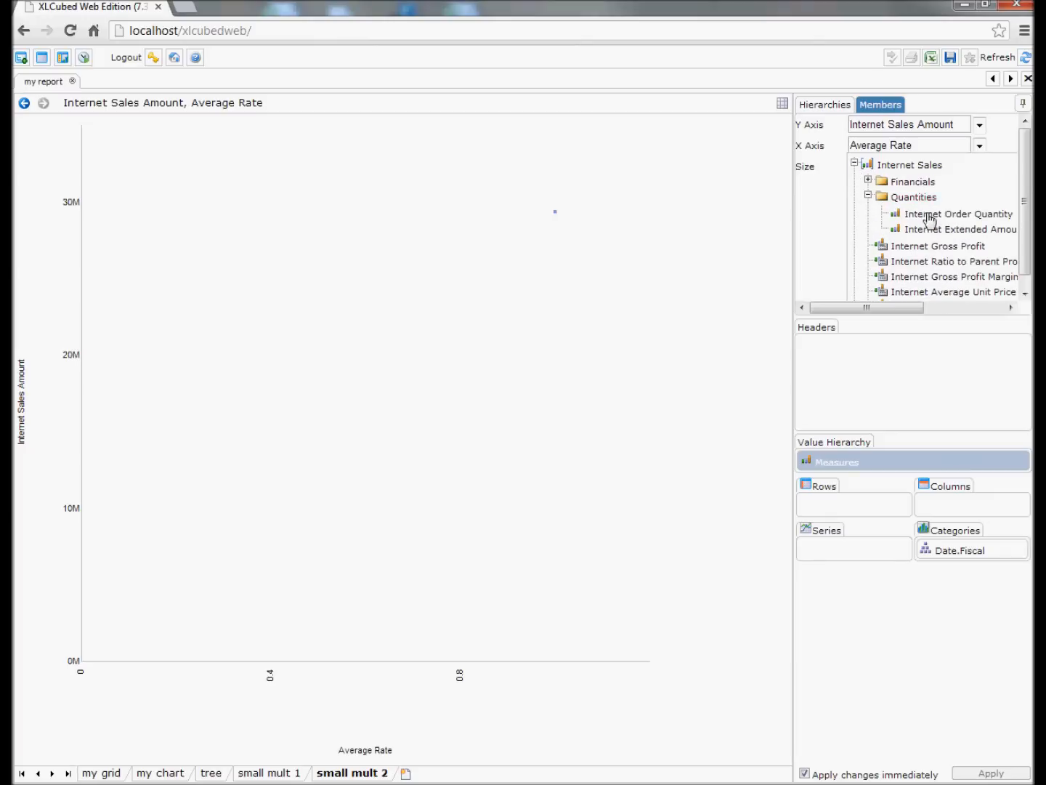
click(923, 213)
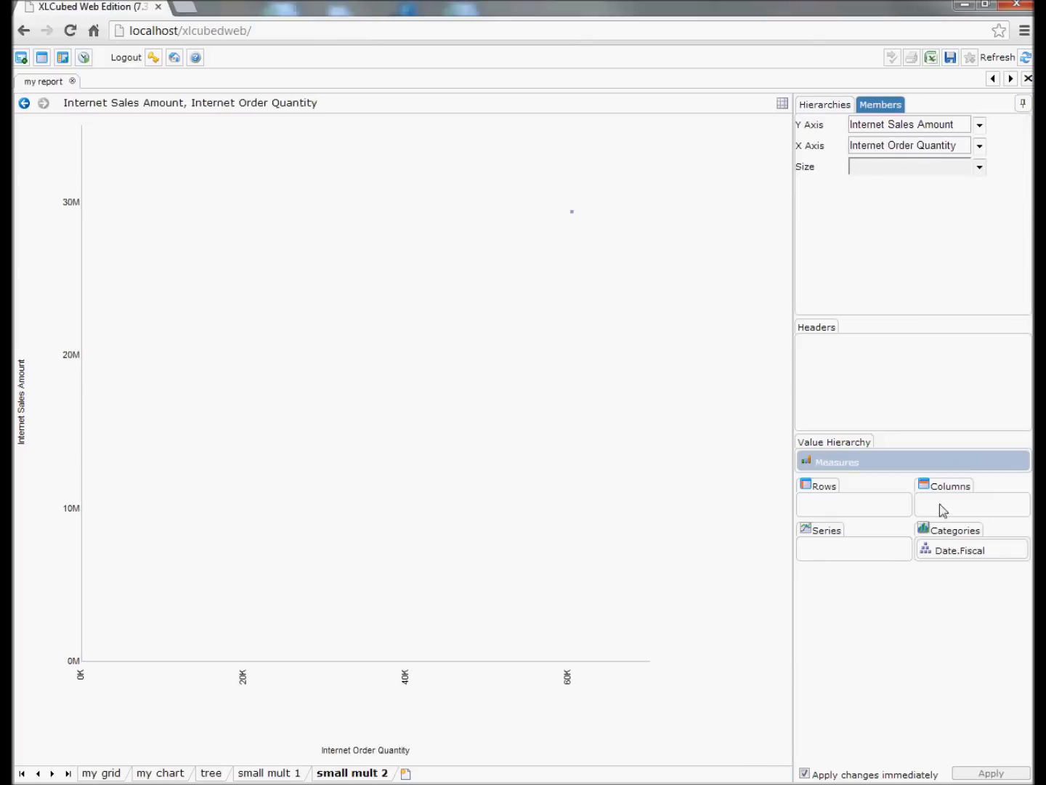
Plot the Month descendants of All Periods as the Date.Fiscal categories.
click(964, 553)
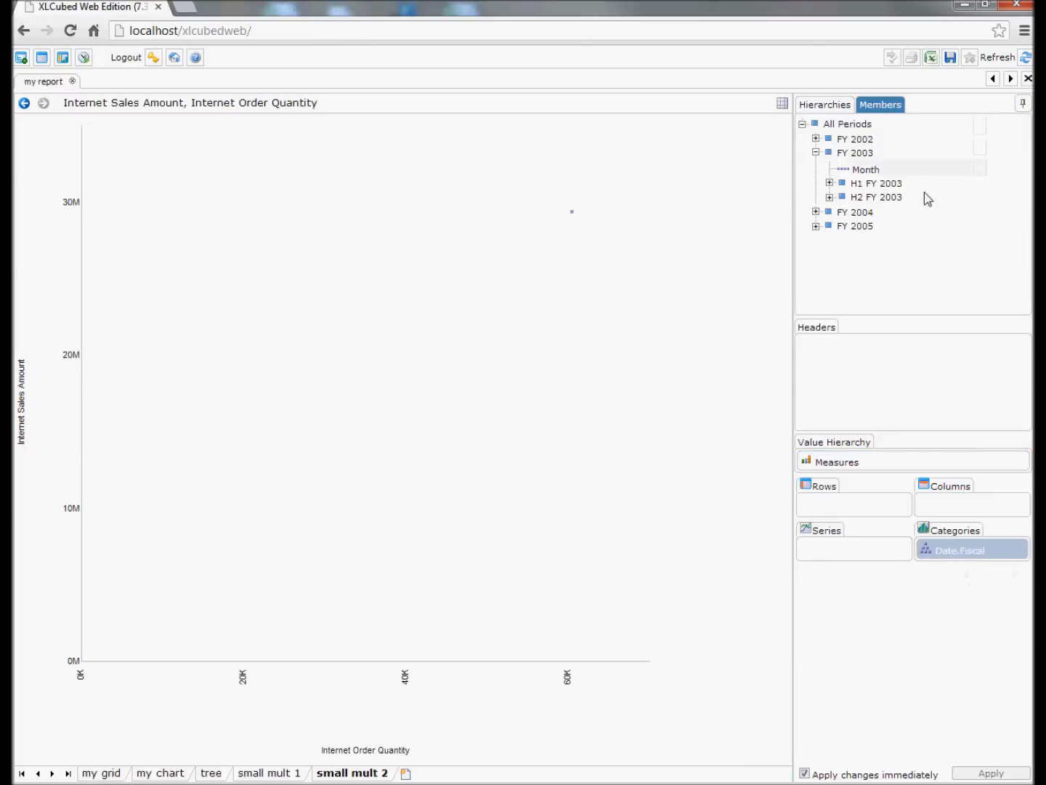
right_click(855, 125)
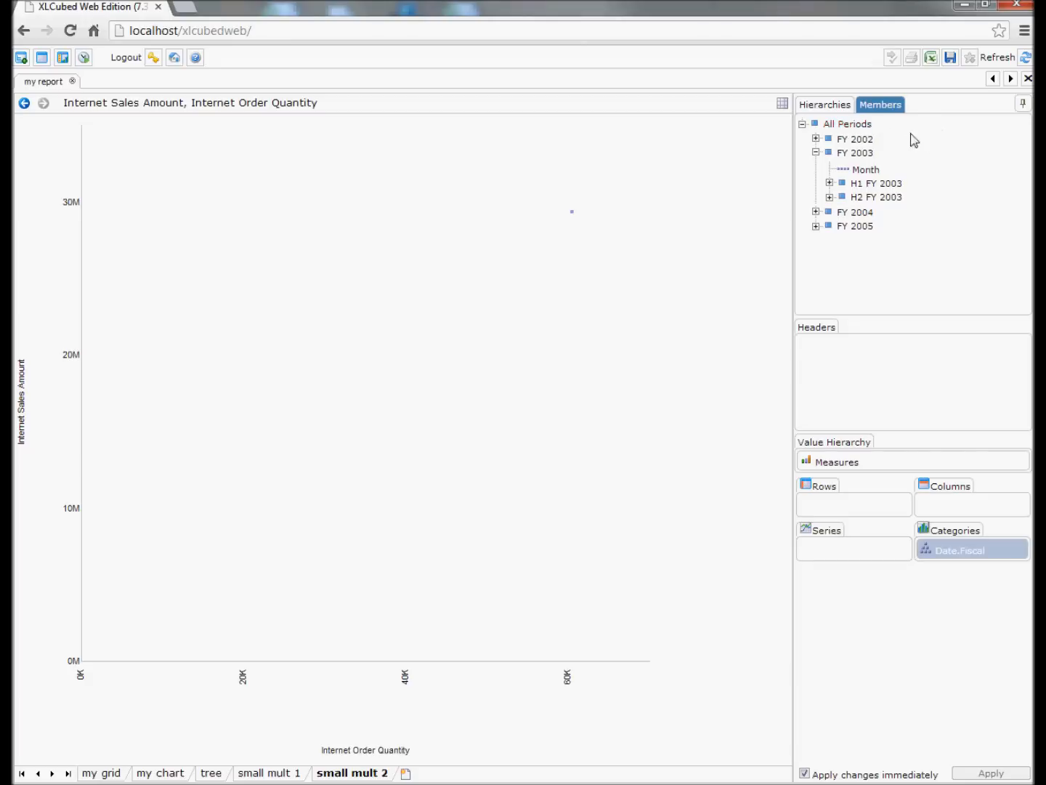
right_click(852, 122)
mouse_move(892, 132)
click(963, 186)
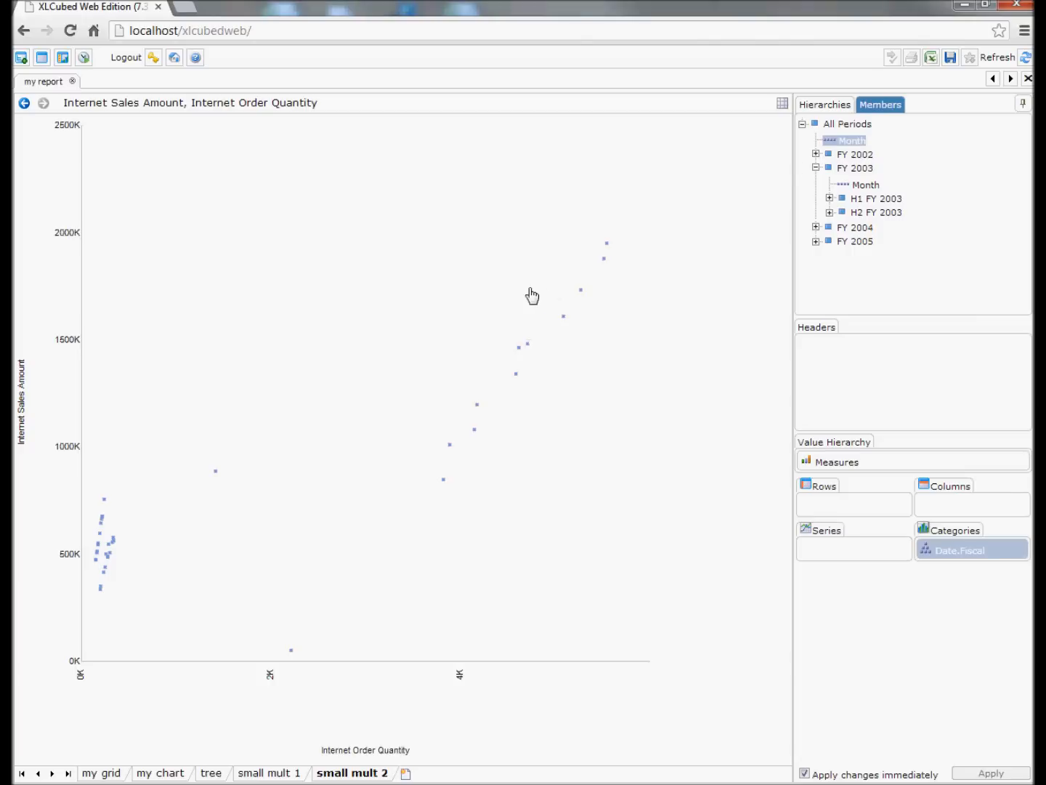
Add Product Model Categories to the scatter's series and drill All Products down to the product categories.
click(824, 105)
drag(842, 292, 842, 548)
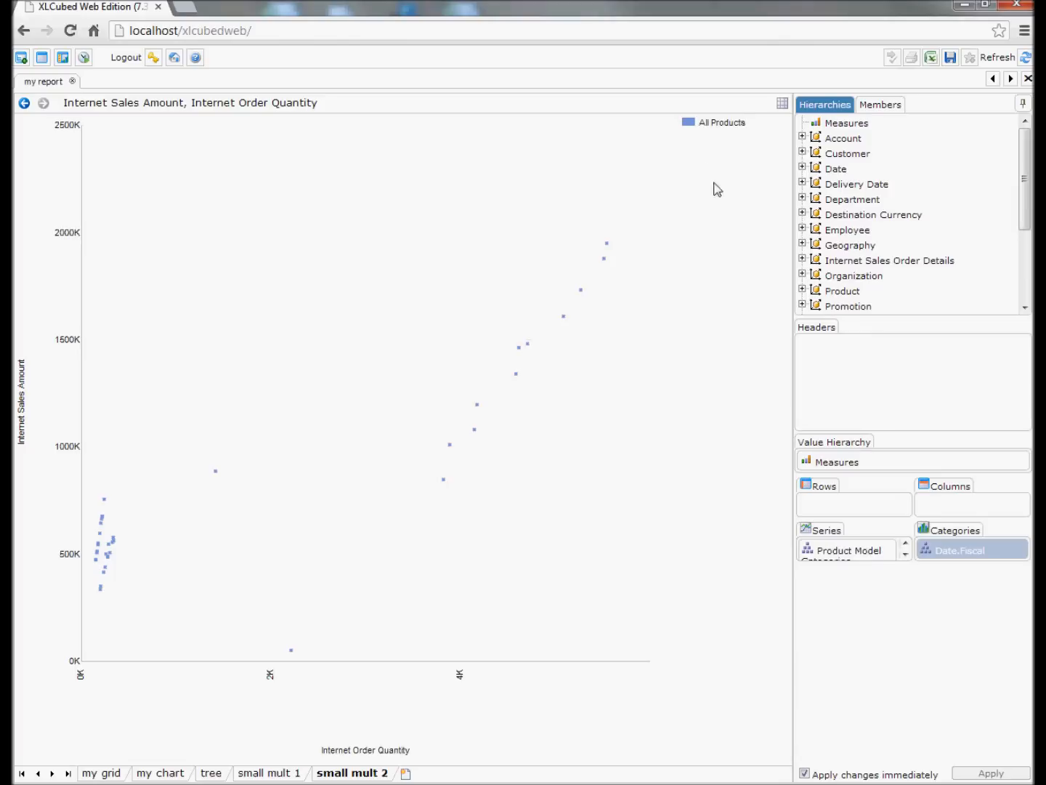
click(714, 129)
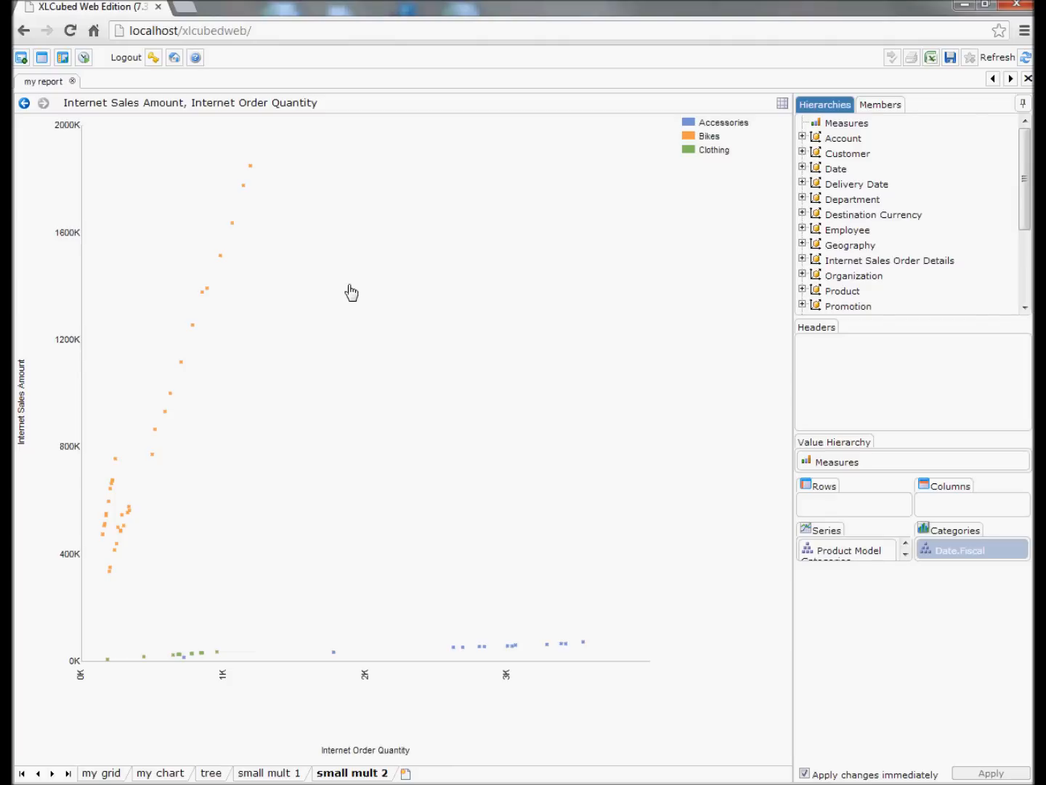
Add Customer Geography to the scatter's columns and drill All Customers down to one chart per country.
drag(836, 153, 956, 512)
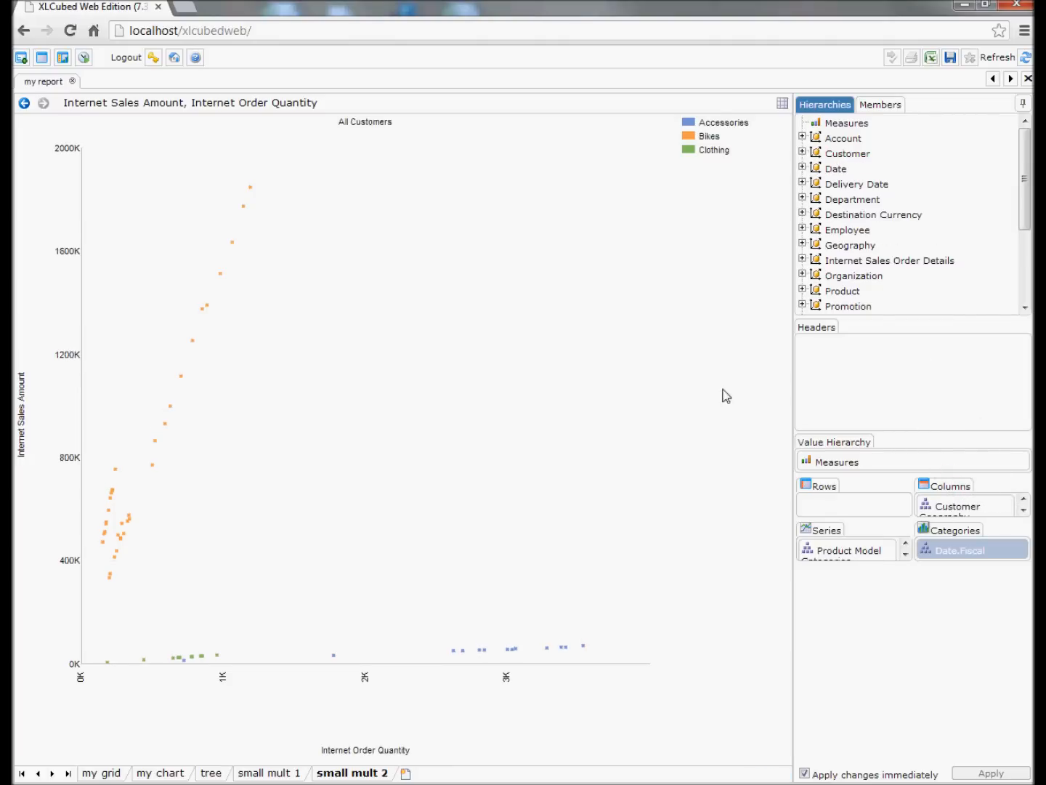
click(372, 127)
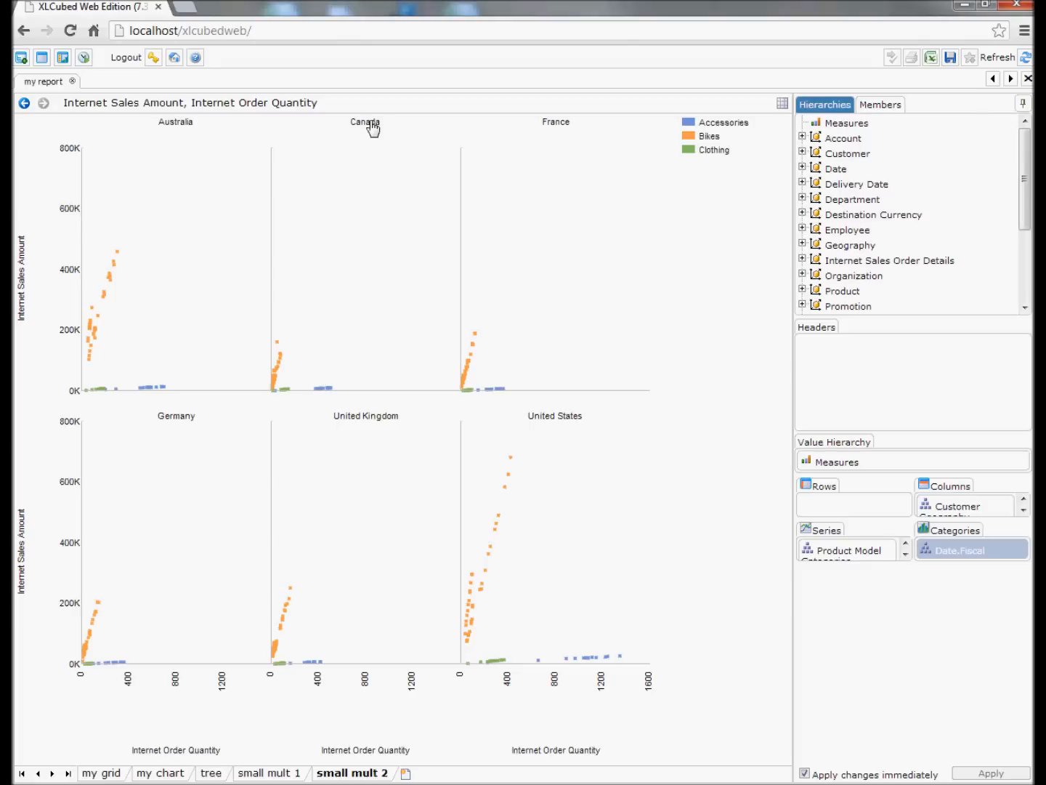
Change the country scatter charts to the Dot type.
right_click(428, 263)
mouse_move(467, 263)
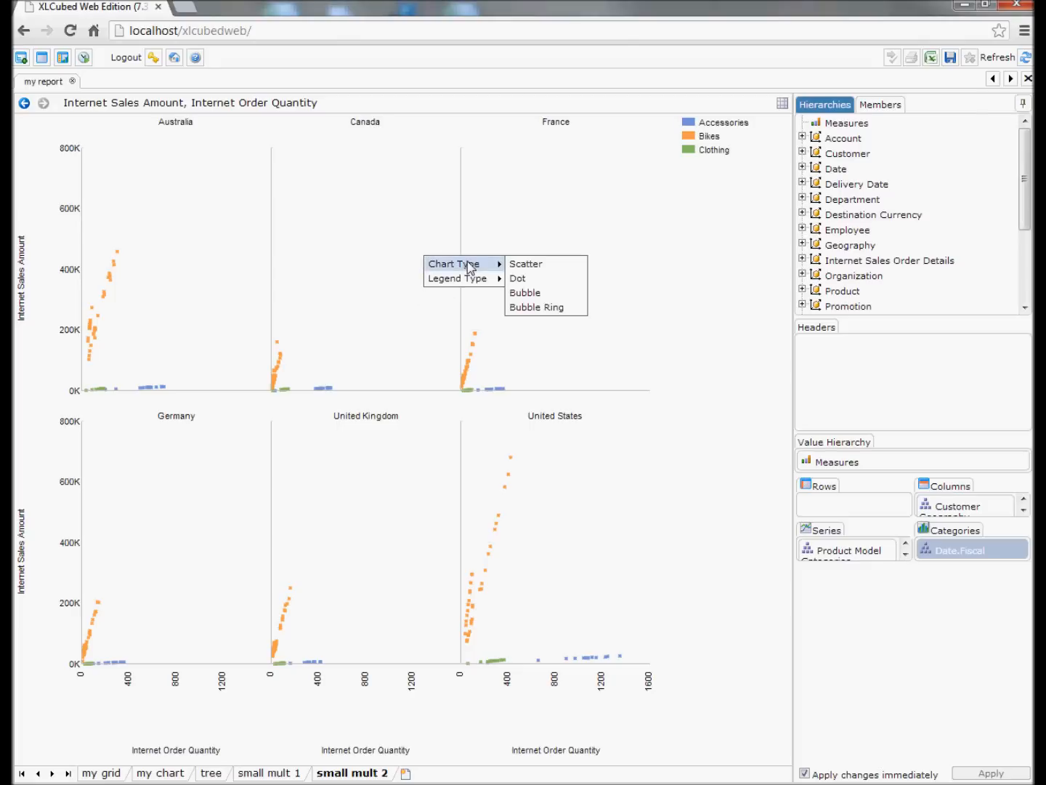
click(520, 284)
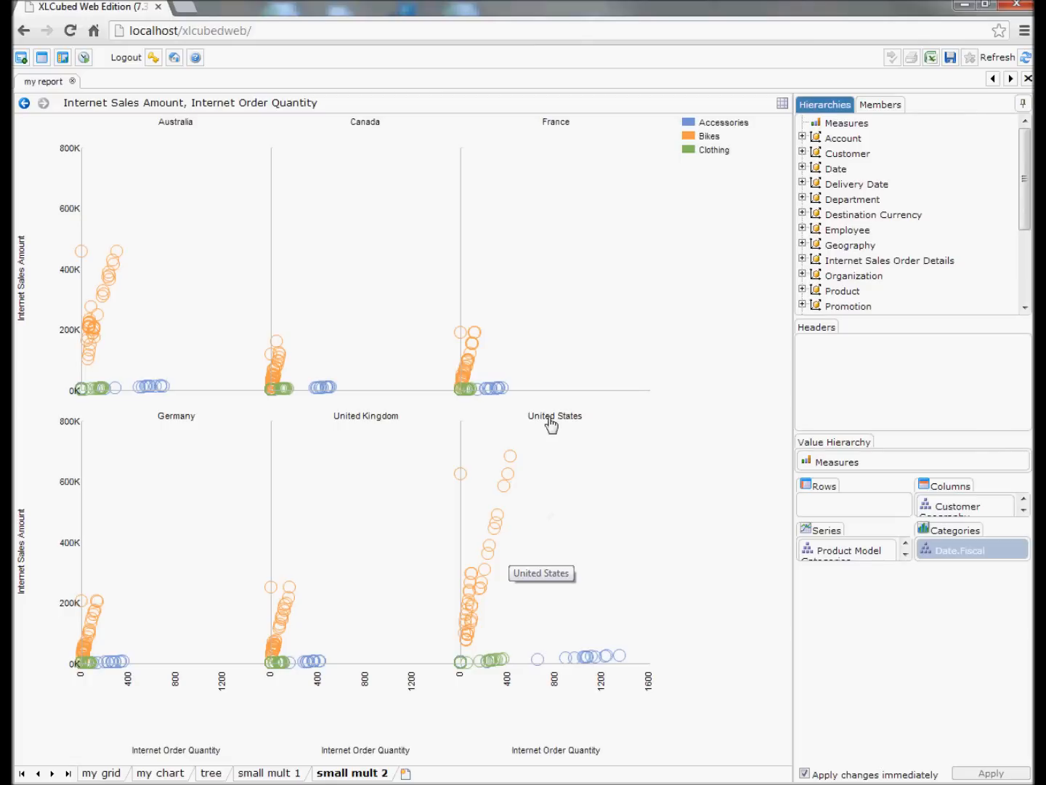
Change the country charts to the Bubble Ring type and set their Size measure to Internet Gross Profit.
right_click(548, 292)
mouse_move(571, 298)
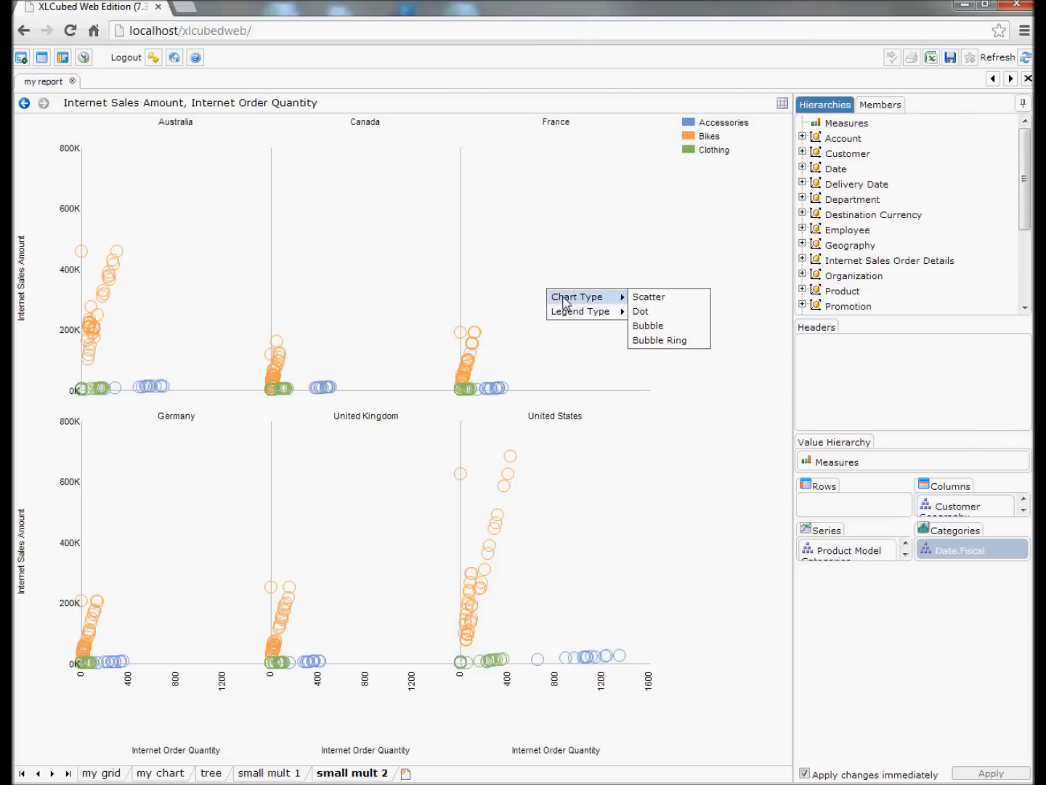
click(662, 342)
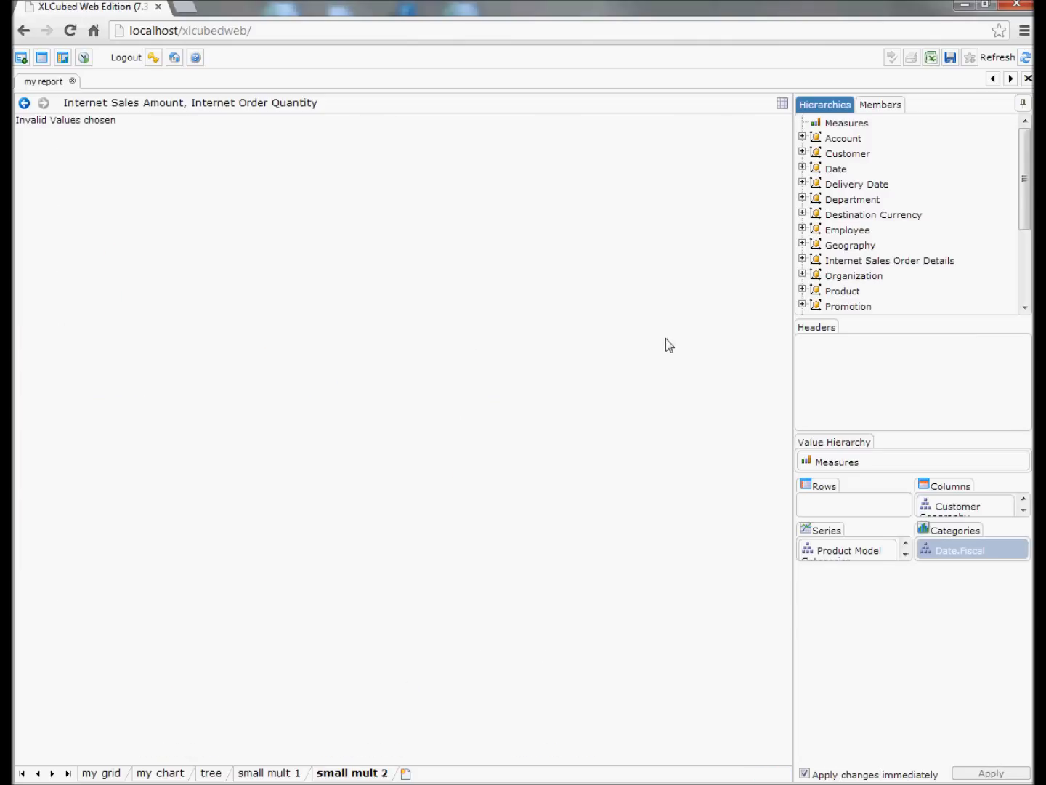
click(866, 465)
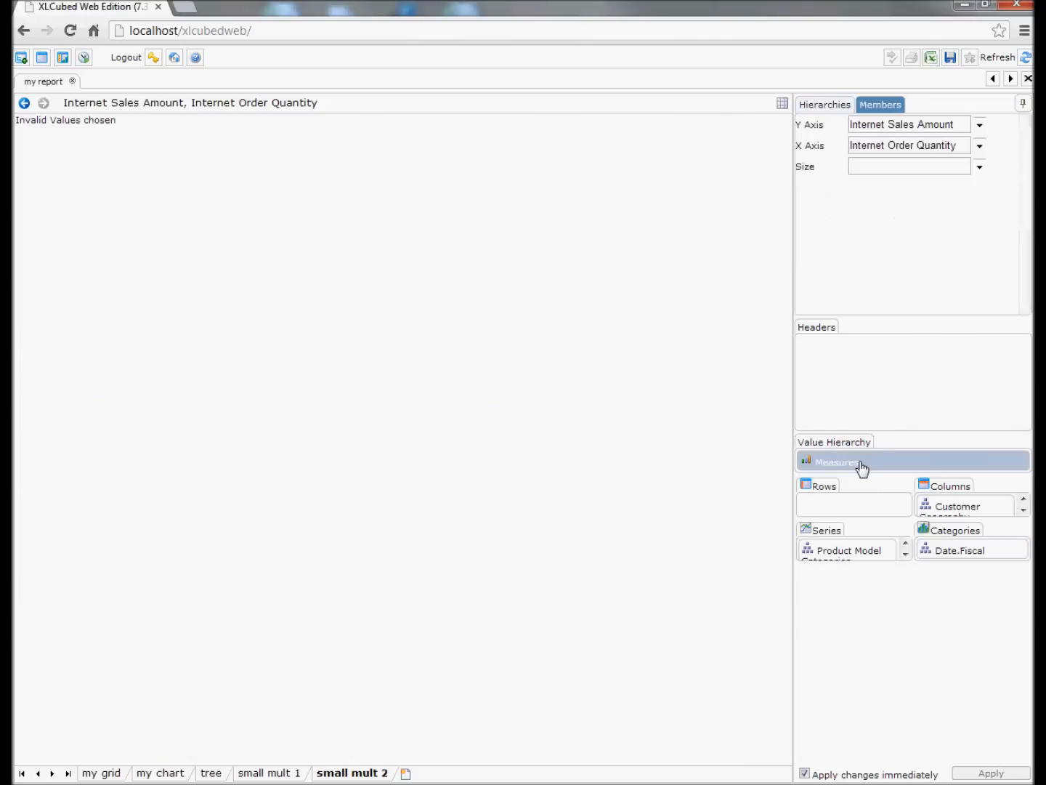
click(980, 166)
click(854, 184)
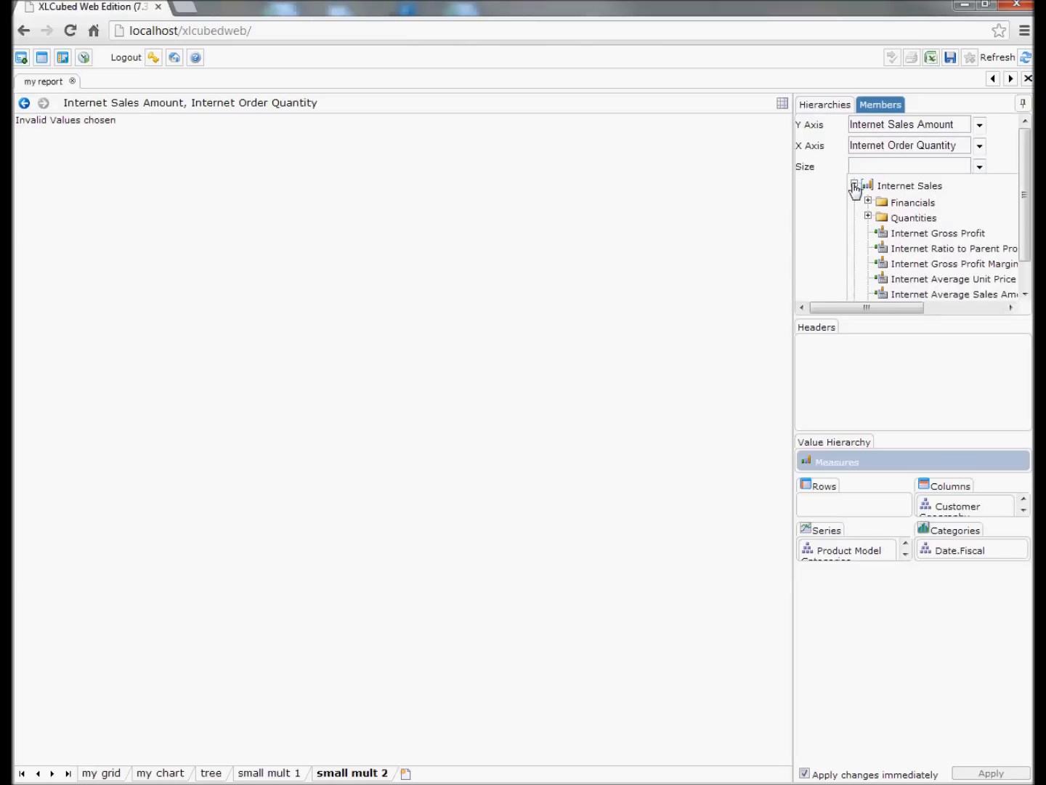
click(932, 233)
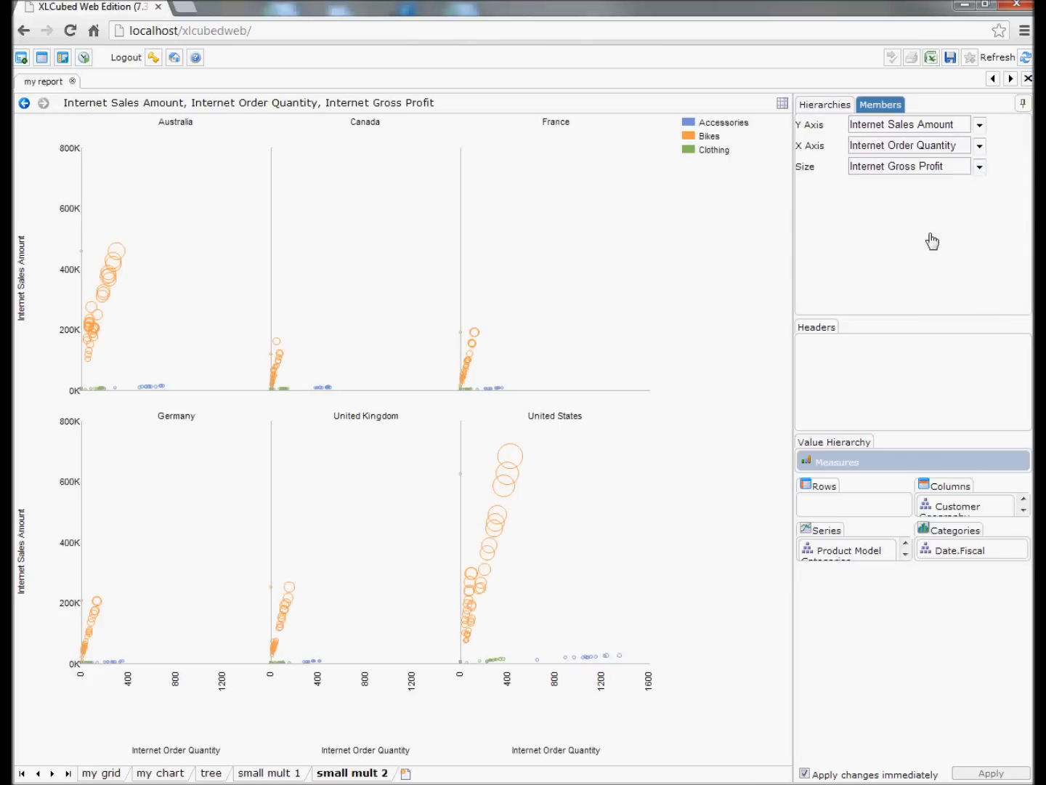